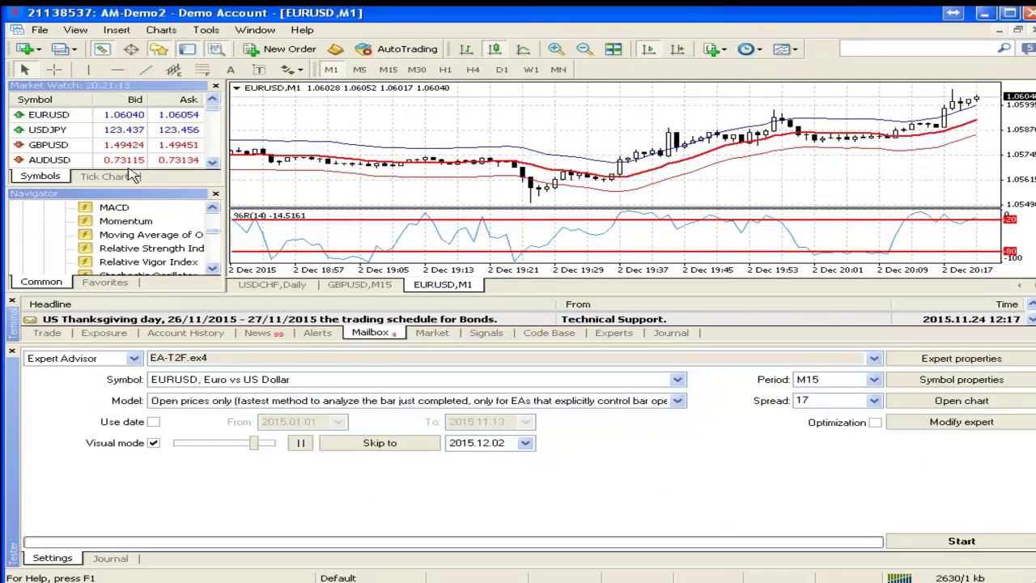
Enlarge the Strategy Tester area so it fills most of the workspace below the chart.
{"action": "left_click", "coordinate": [39, 30]}
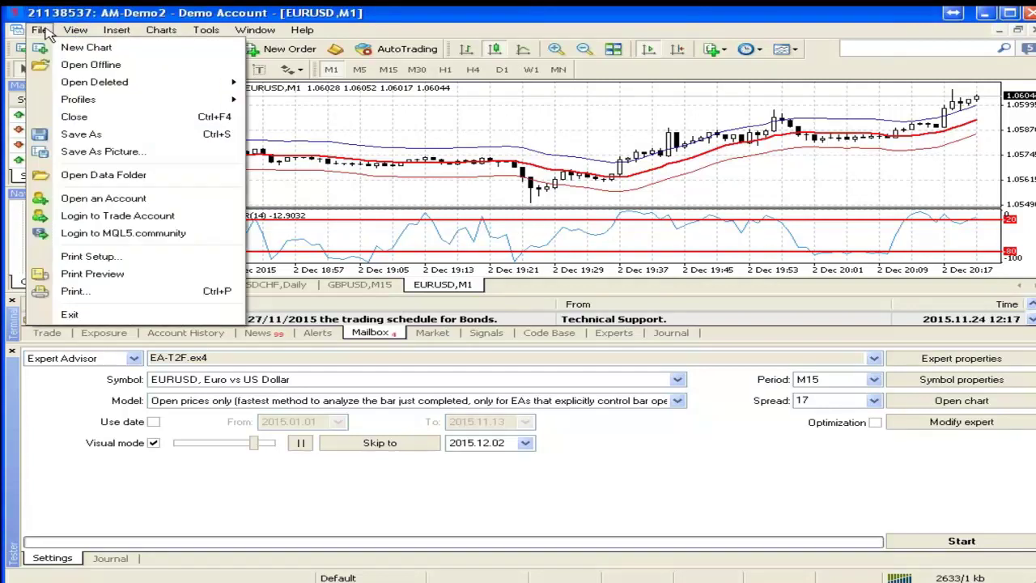
{"action": "mouse_move", "coordinate": [79, 34]}
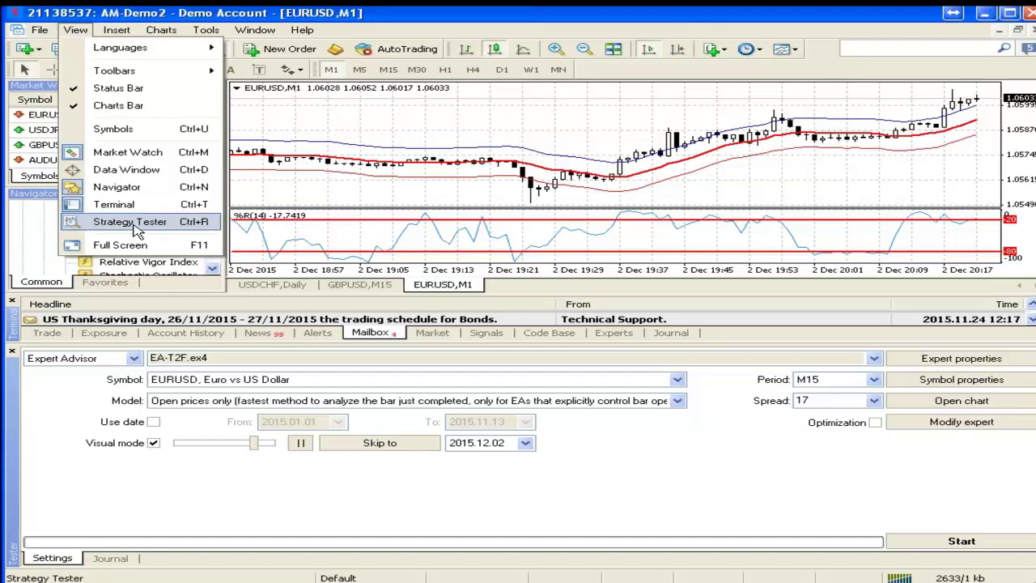
{"action": "left_click", "coordinate": [246, 356]}
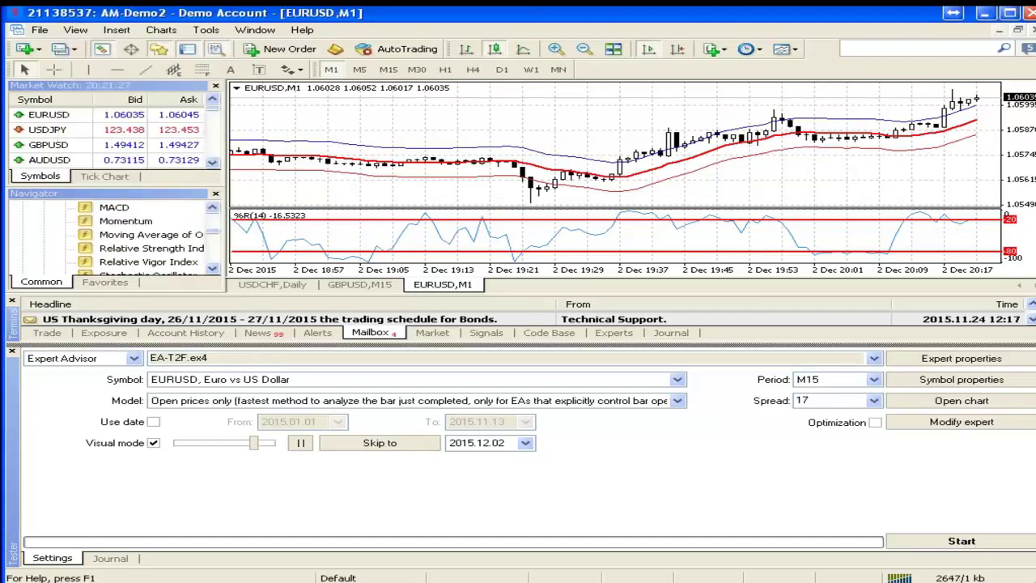
{"action": "left_click_drag", "start_coordinate": [284, 296], "coordinate": [340, 107]}
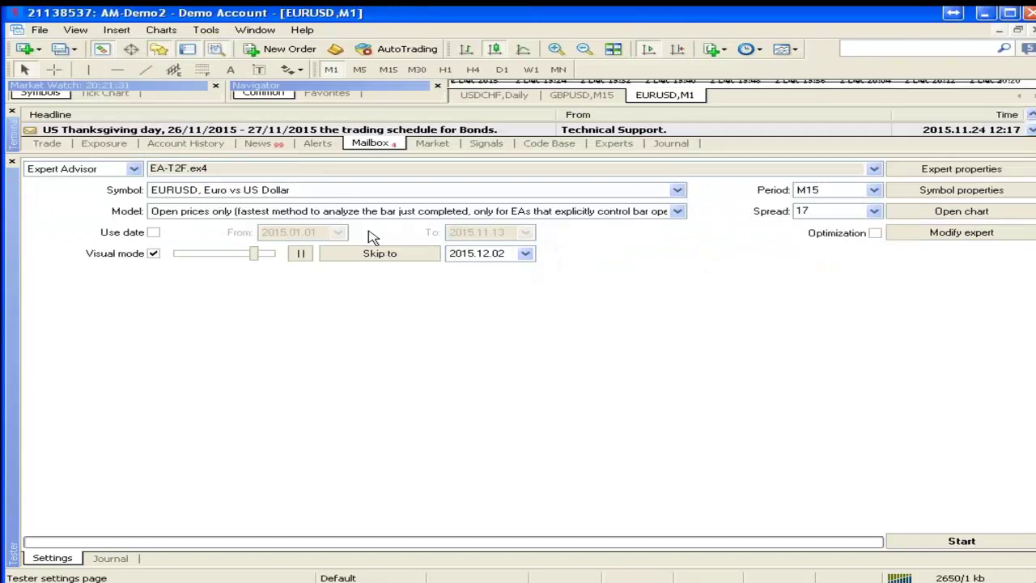
Turn off visual mode and limit the test to a date range starting 2007.01.01.
{"action": "left_click", "coordinate": [154, 253]}
{"action": "left_click", "coordinate": [153, 233]}
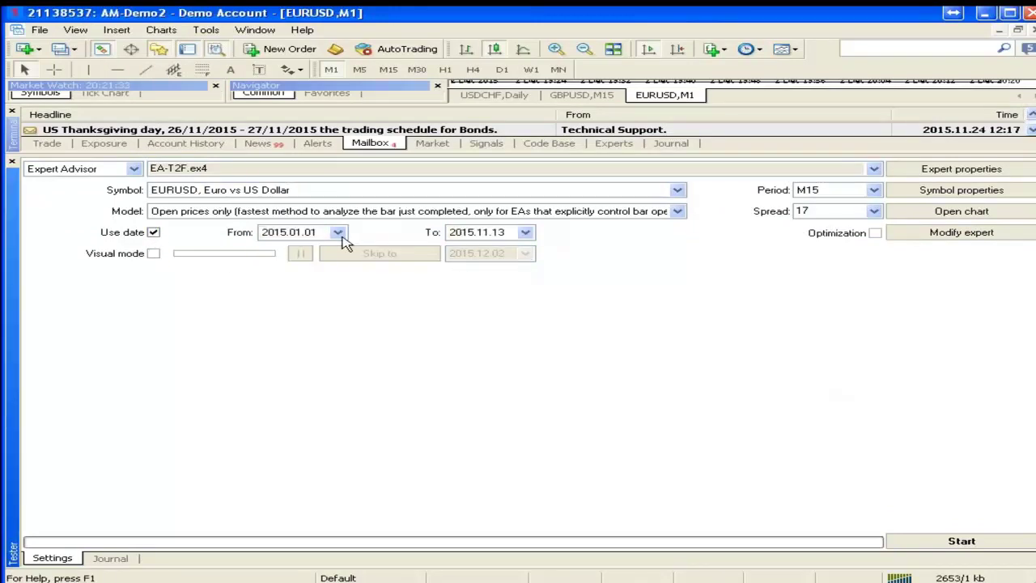
{"action": "left_click", "coordinate": [275, 235]}
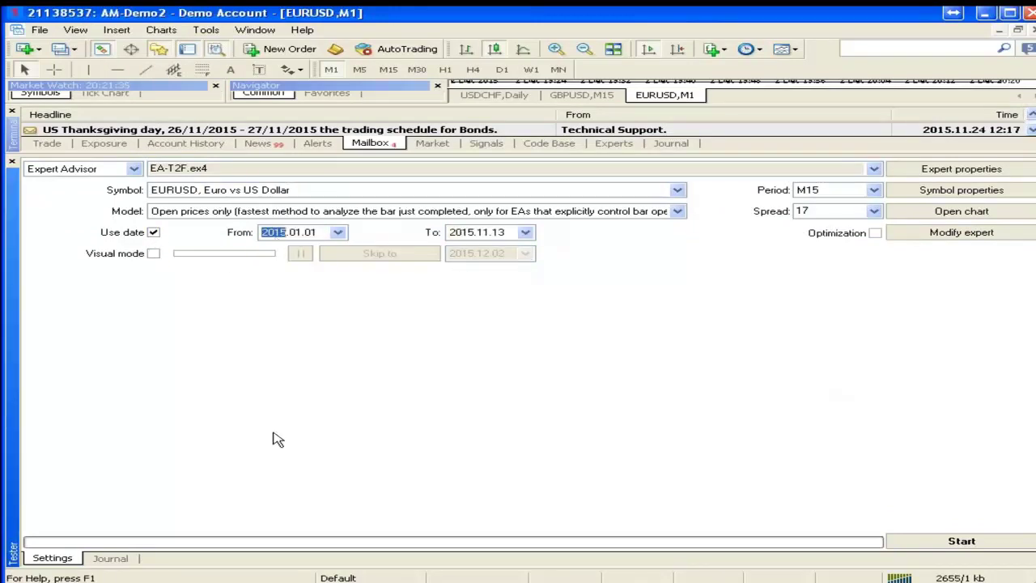
{"action": "type", "text": "2007"}
Check the expert's properties and start the EA-T2F backtest on EURUSD.
{"action": "left_click", "coordinate": [910, 177]}
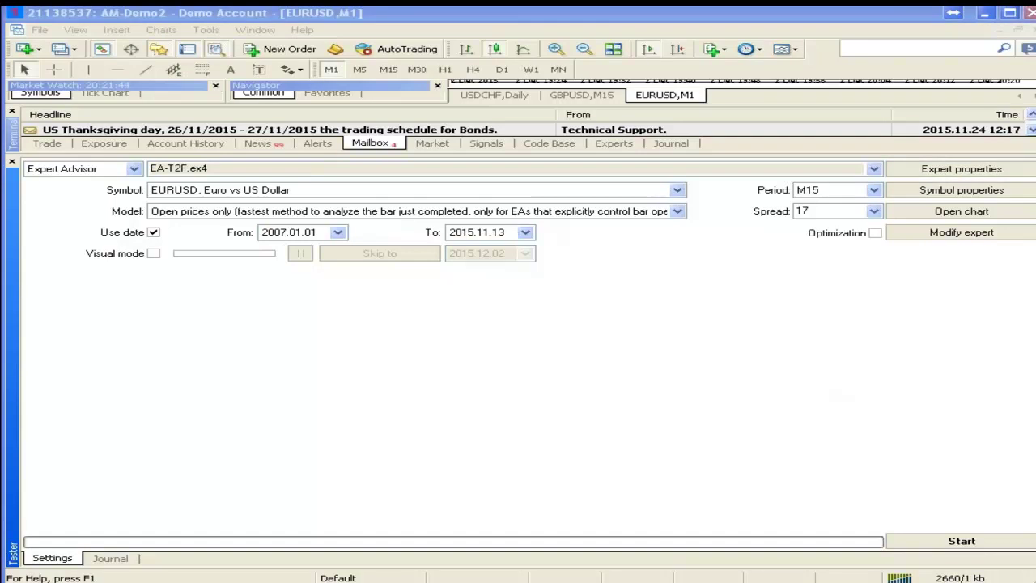
{"action": "key", "text": "Return"}
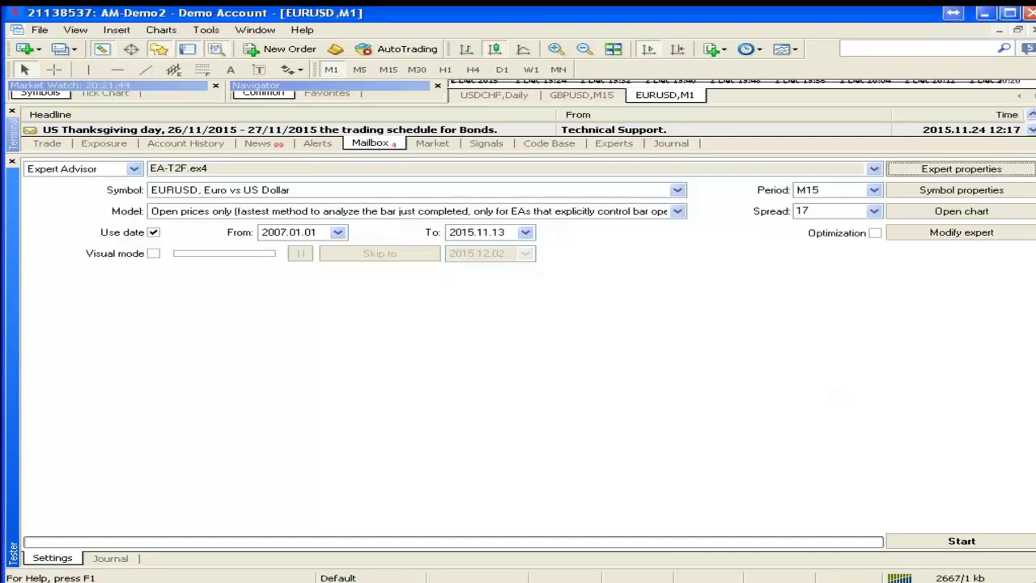
{"action": "left_click", "coordinate": [929, 548]}
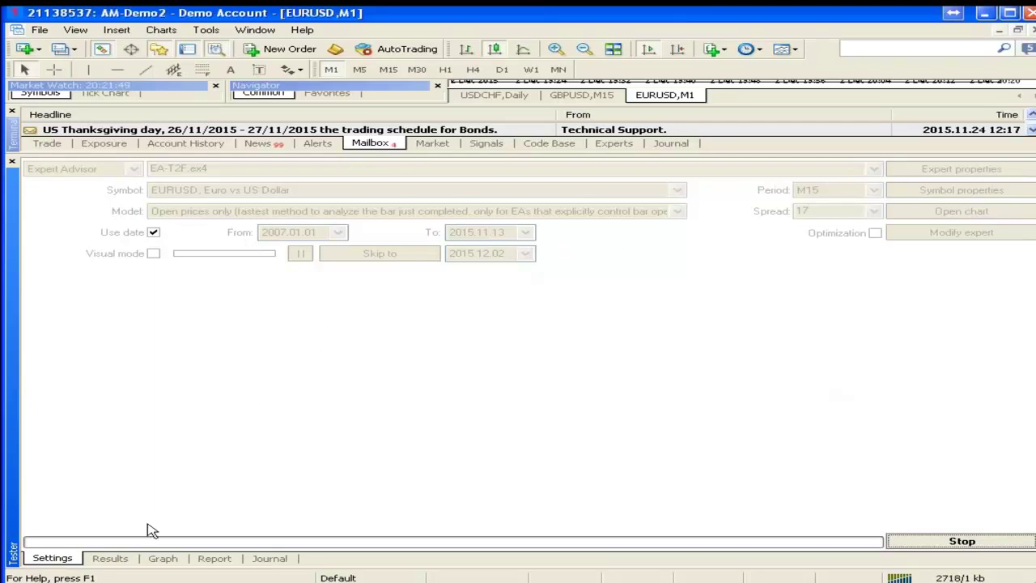
Examine the backtest's journal, trade results, balance graph and performance report.
{"action": "left_click", "coordinate": [214, 558]}
{"action": "left_click", "coordinate": [163, 558]}
{"action": "left_click", "coordinate": [269, 559]}
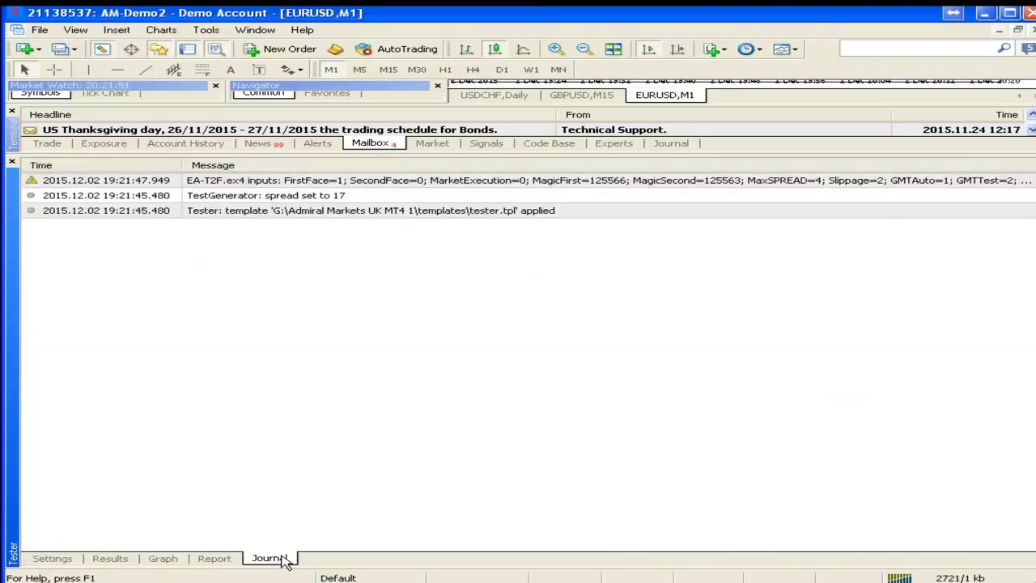
{"action": "left_click", "coordinate": [214, 559]}
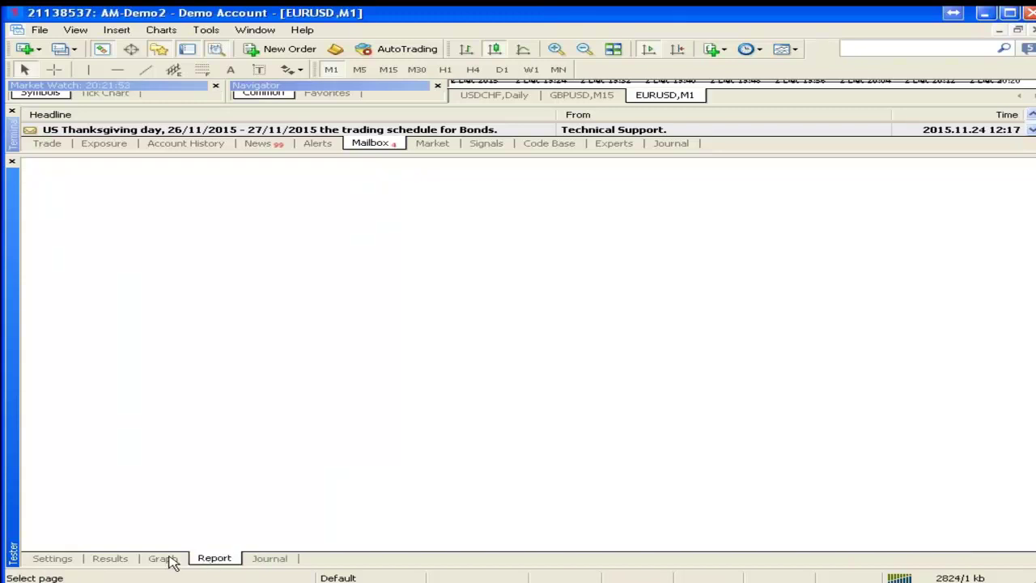
{"action": "left_click", "coordinate": [165, 559]}
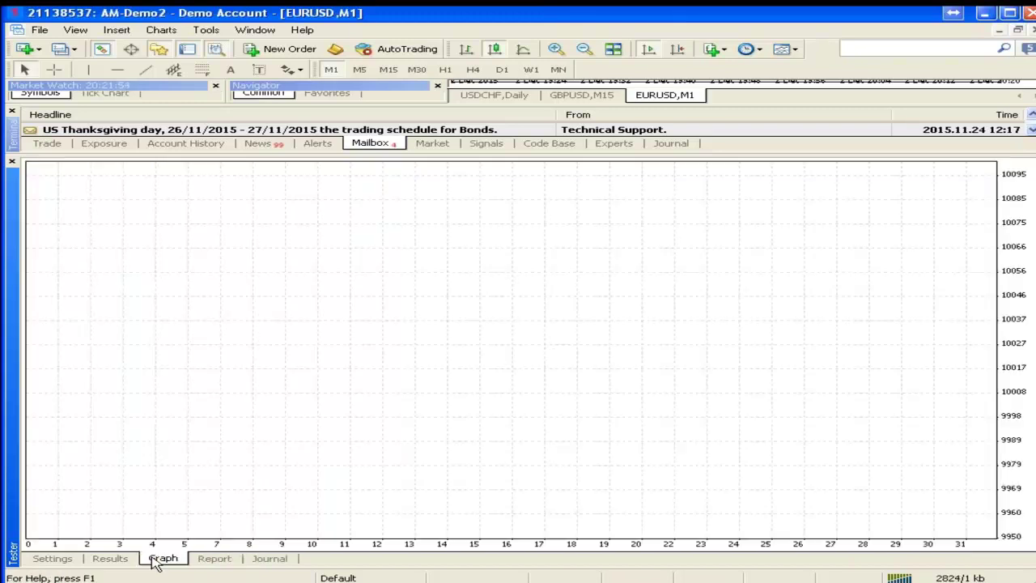
{"action": "left_click", "coordinate": [110, 558]}
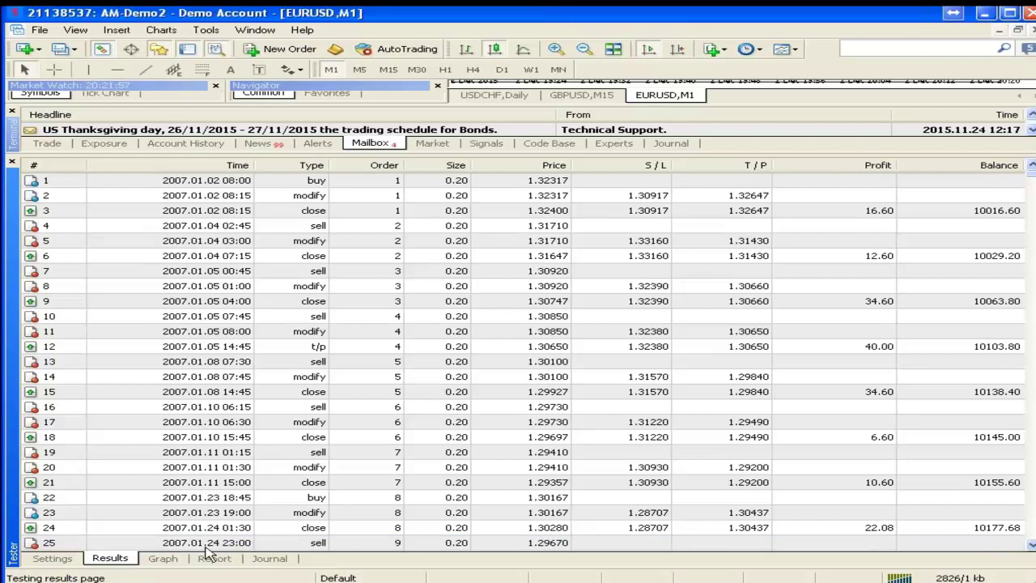
{"action": "left_click", "coordinate": [164, 559]}
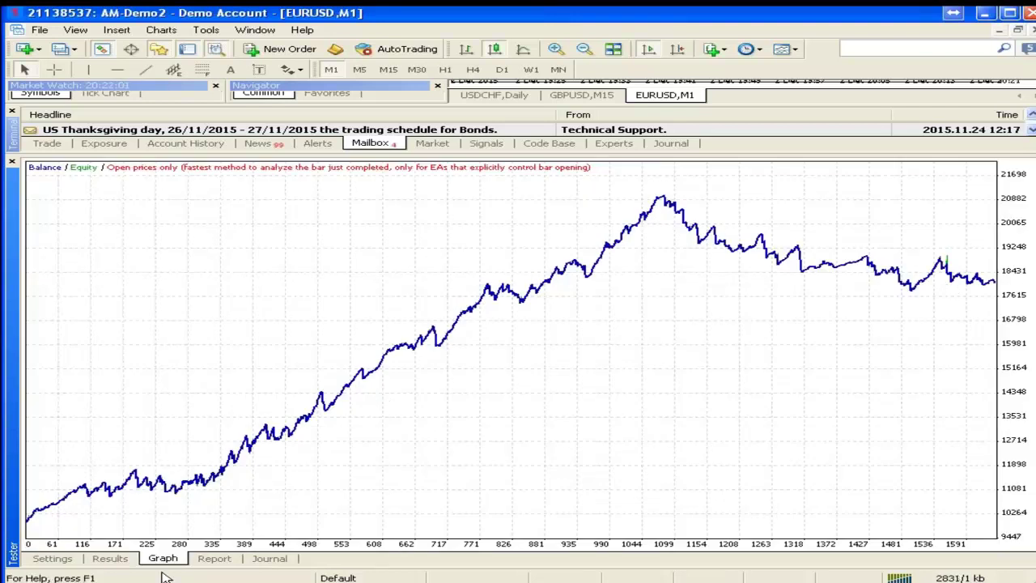
{"action": "left_click", "coordinate": [212, 558]}
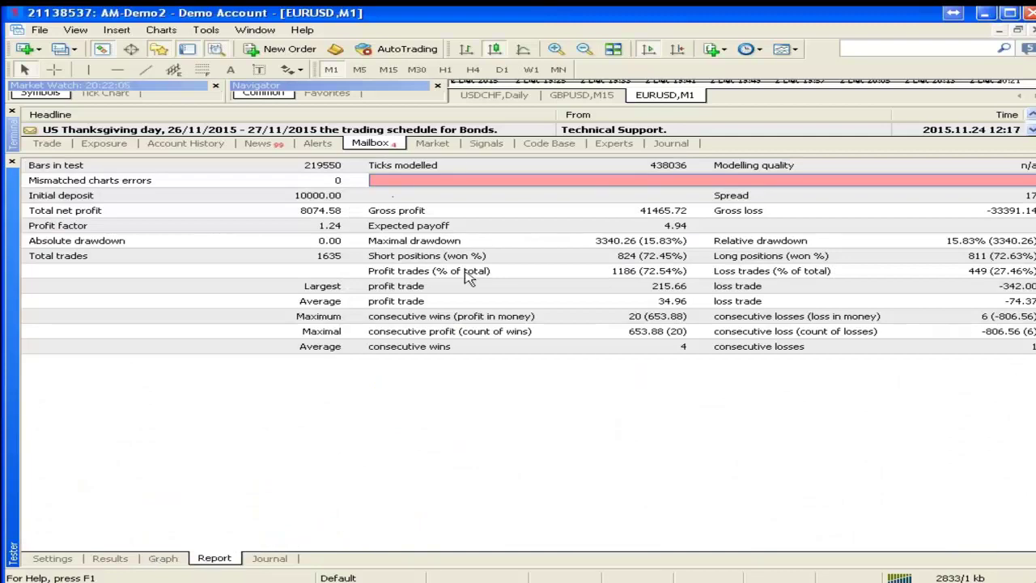
{"action": "left_click", "coordinate": [165, 560]}
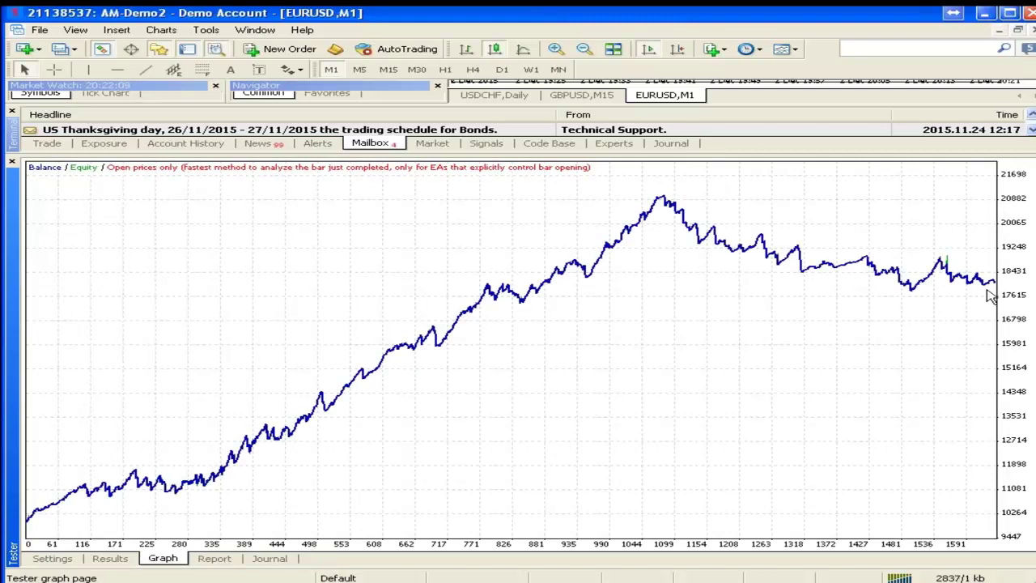
Include StopLoss among the expert's optimized inputs and switch the tester to optimization.
{"action": "left_click", "coordinate": [49, 560]}
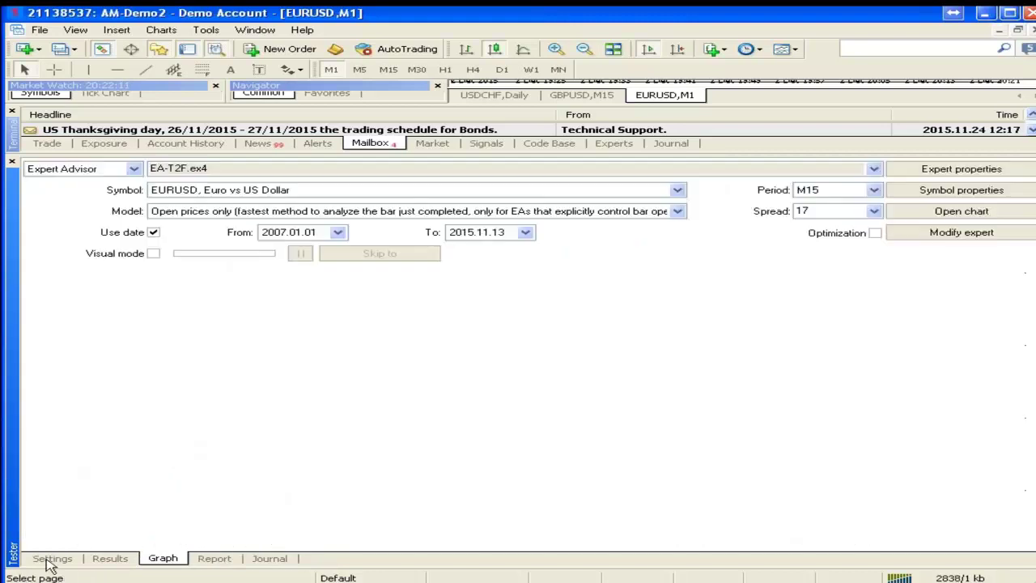
{"action": "left_click", "coordinate": [937, 170]}
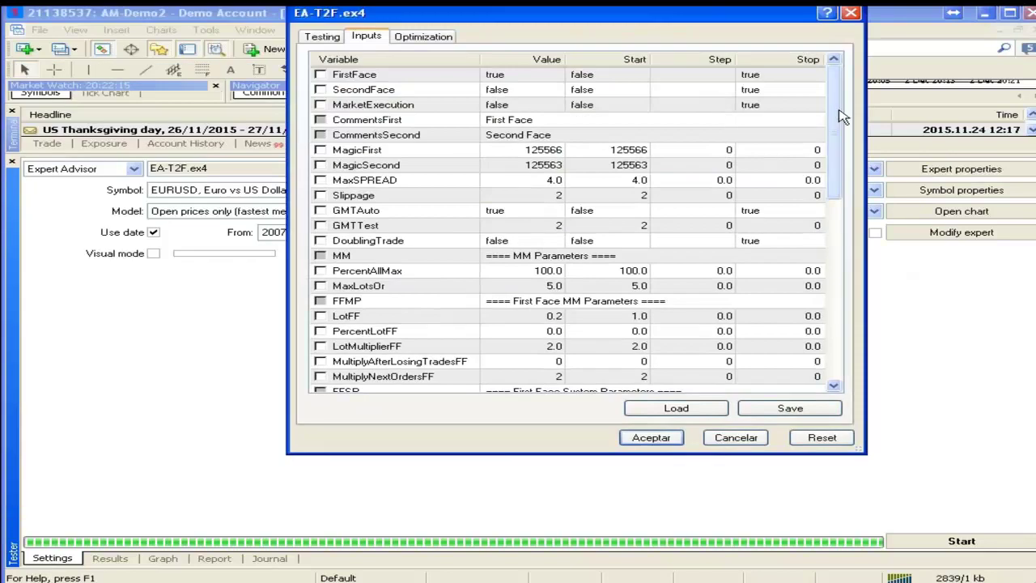
{"action": "left_click_drag", "start_coordinate": [841, 116], "coordinate": [842, 212]}
{"action": "left_click", "coordinate": [320, 180]}
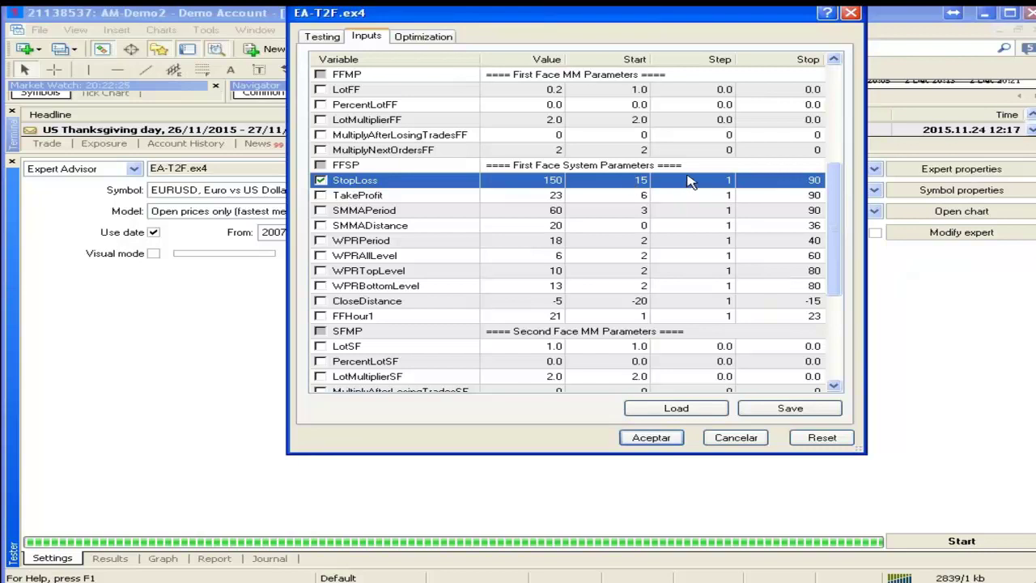
{"action": "left_click", "coordinate": [643, 436]}
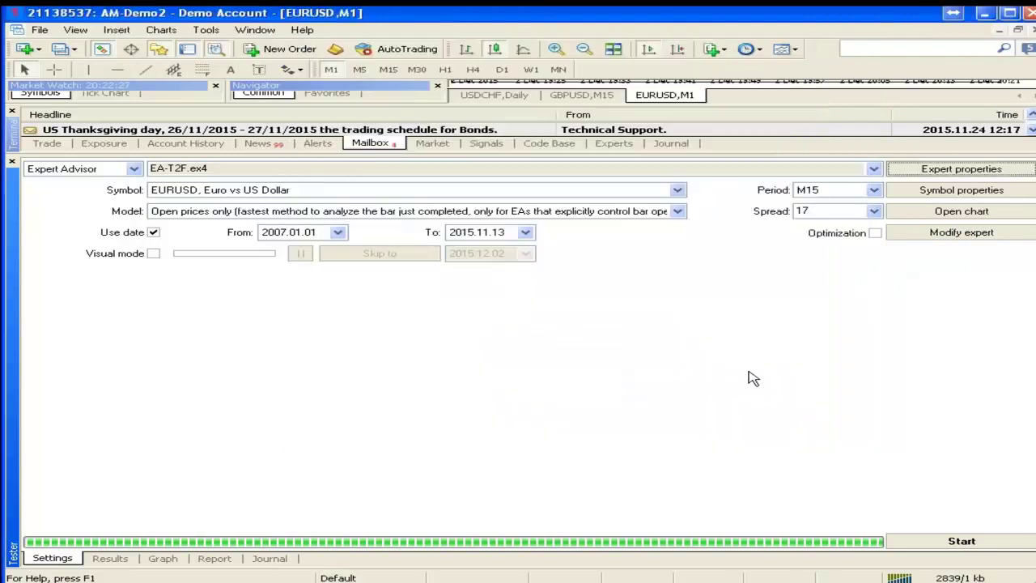
{"action": "left_click", "coordinate": [874, 233]}
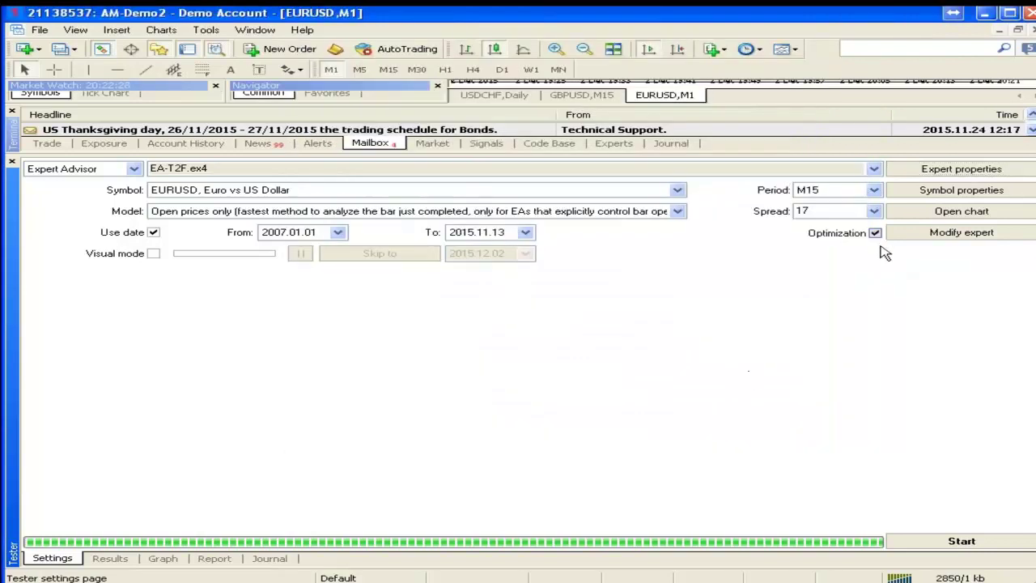
Include TakeProfit, SMMAPeriod, SMMADistance, WPRPeriod, WPRAllLevel and WPRTopLevel among the expert's optimized inputs.
{"action": "left_click", "coordinate": [922, 170]}
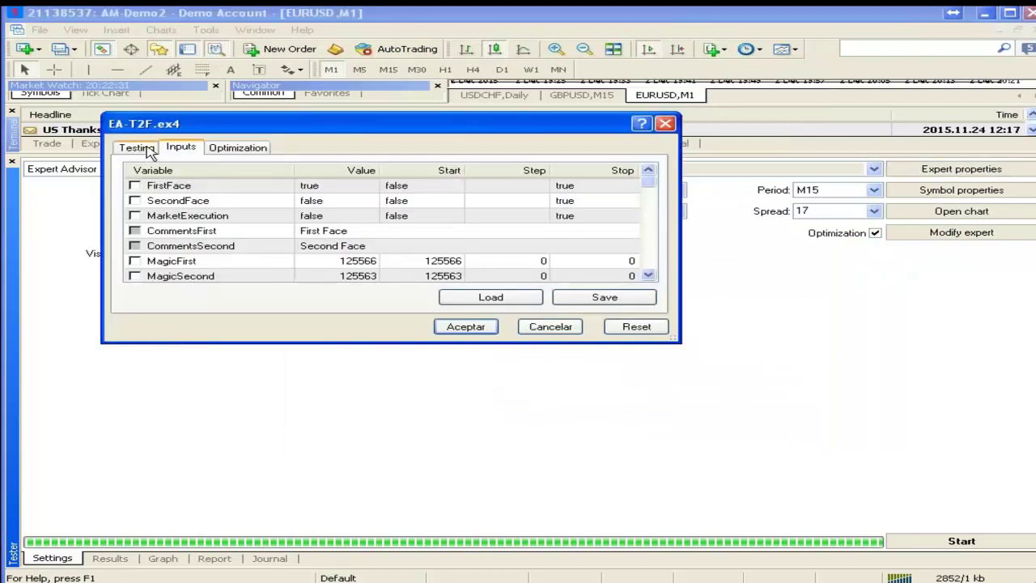
{"action": "left_click_drag", "start_coordinate": [649, 185], "coordinate": [651, 228]}
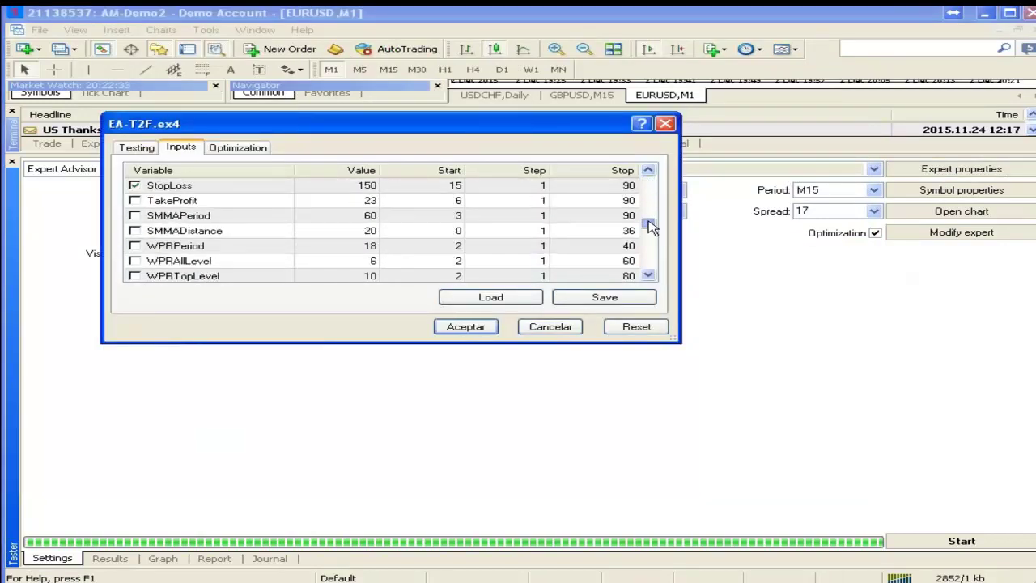
{"action": "left_click", "coordinate": [134, 201]}
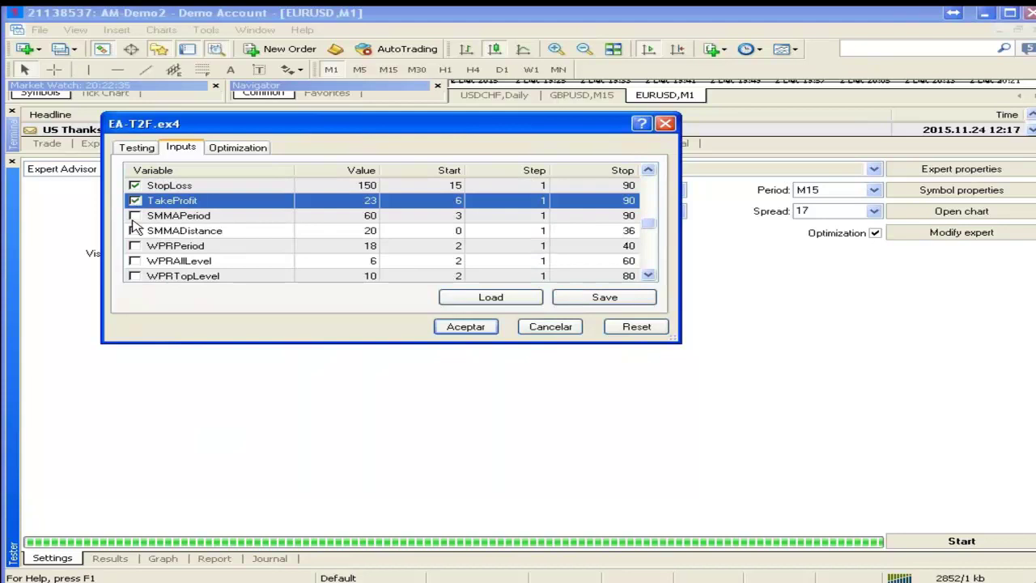
{"action": "left_click", "coordinate": [134, 215]}
{"action": "left_click", "coordinate": [134, 231]}
{"action": "left_click", "coordinate": [134, 245]}
{"action": "left_click", "coordinate": [134, 260]}
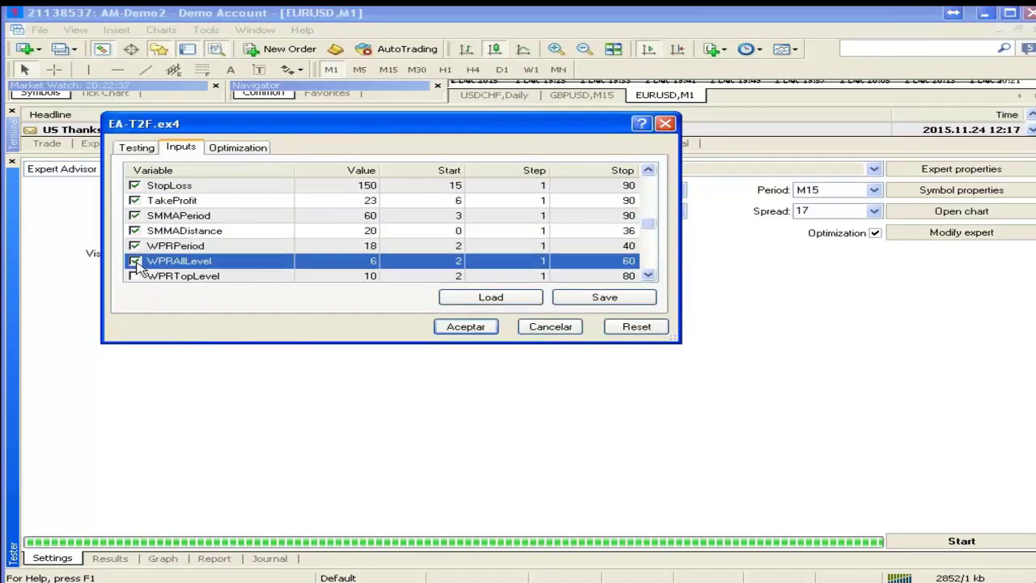
{"action": "left_click", "coordinate": [134, 276]}
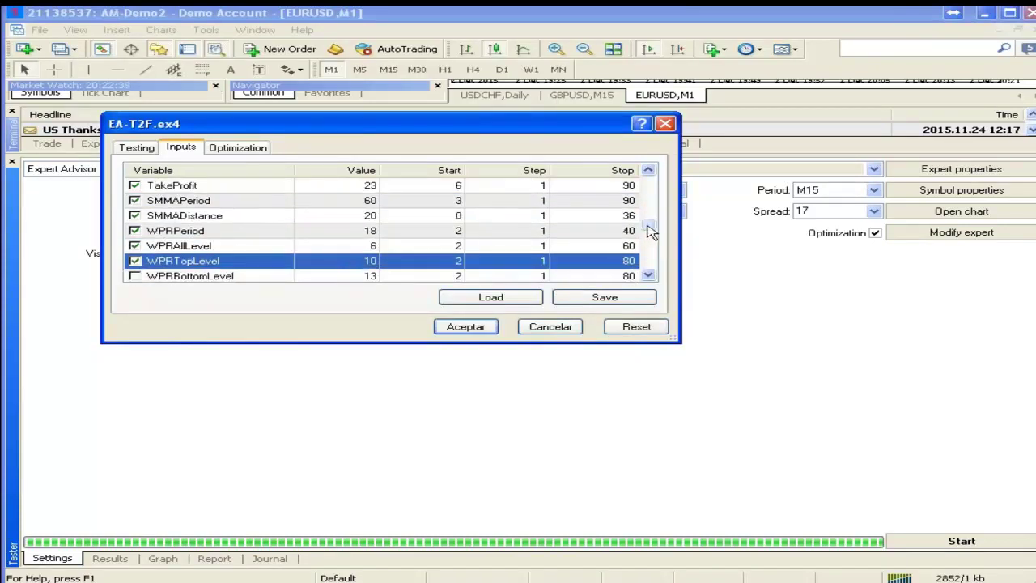
Include WPRBottomLevel, CloseDistance and FFHour1 in the optimization, check the testing settings and accept the expert's properties.
{"action": "left_click_drag", "start_coordinate": [648, 229], "coordinate": [652, 237]}
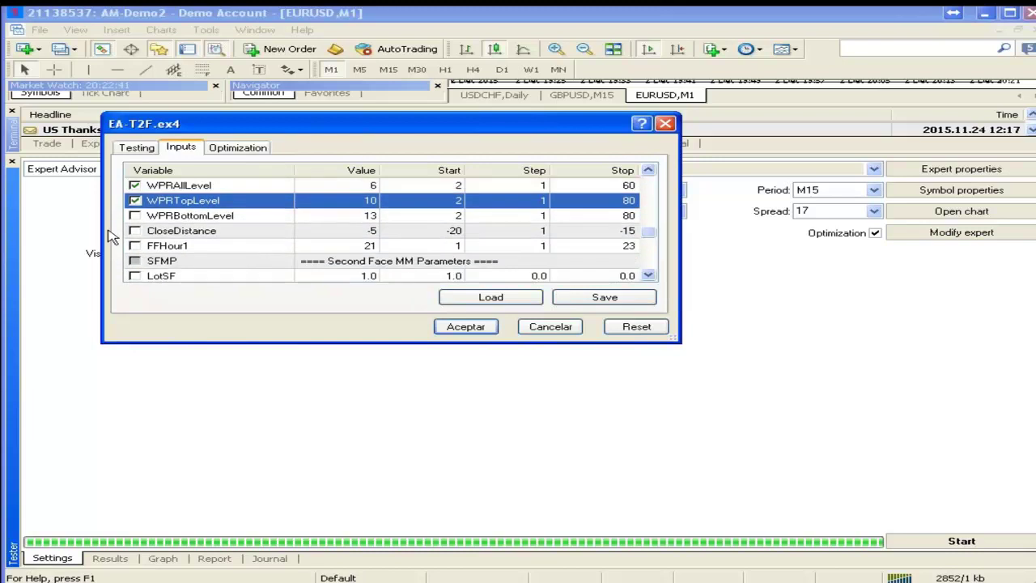
{"action": "left_click", "coordinate": [134, 215]}
{"action": "left_click", "coordinate": [134, 230]}
{"action": "left_click", "coordinate": [134, 245]}
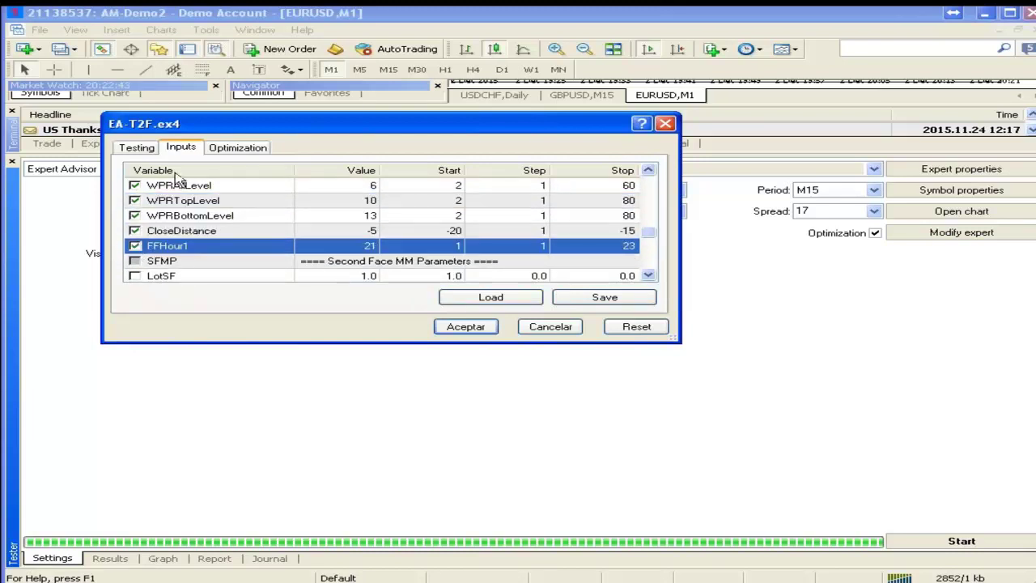
{"action": "left_click", "coordinate": [141, 148]}
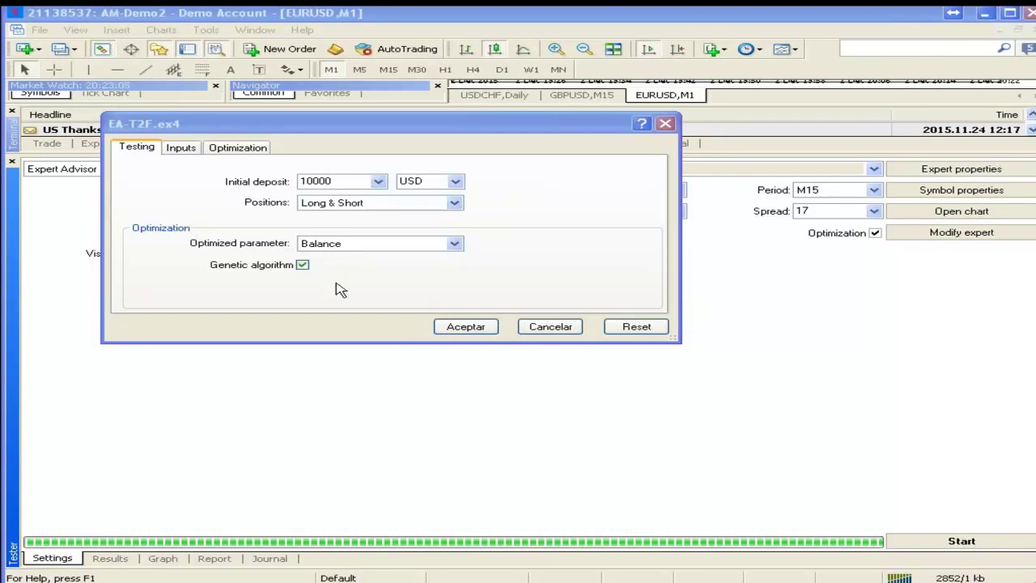
{"action": "left_click", "coordinate": [450, 323]}
Check the expert's testing settings and optimized inputs, and start the genetic optimization.
{"action": "left_click", "coordinate": [915, 177]}
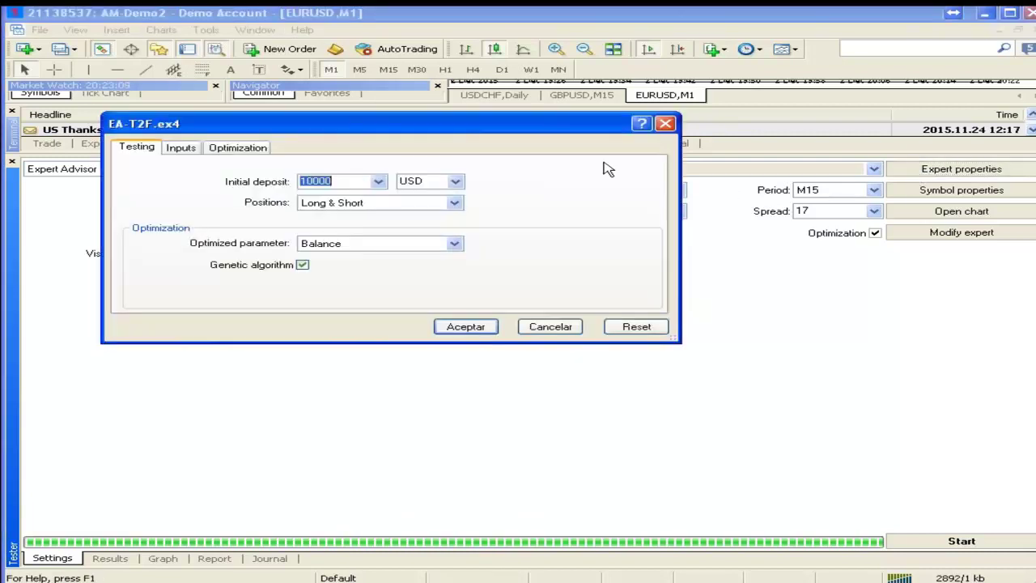
{"action": "left_click", "coordinate": [179, 151]}
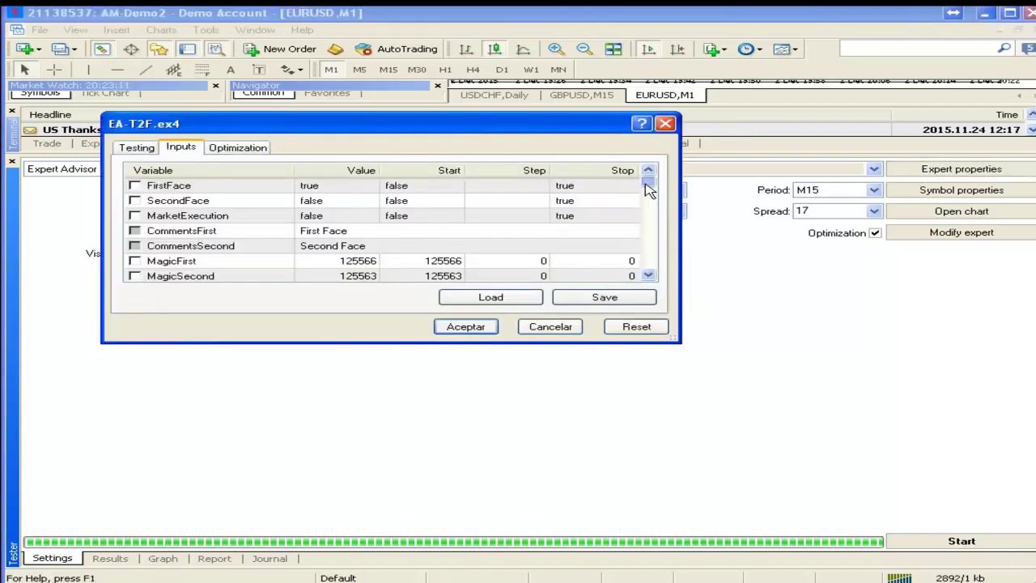
{"action": "left_click_drag", "start_coordinate": [647, 188], "coordinate": [652, 245]}
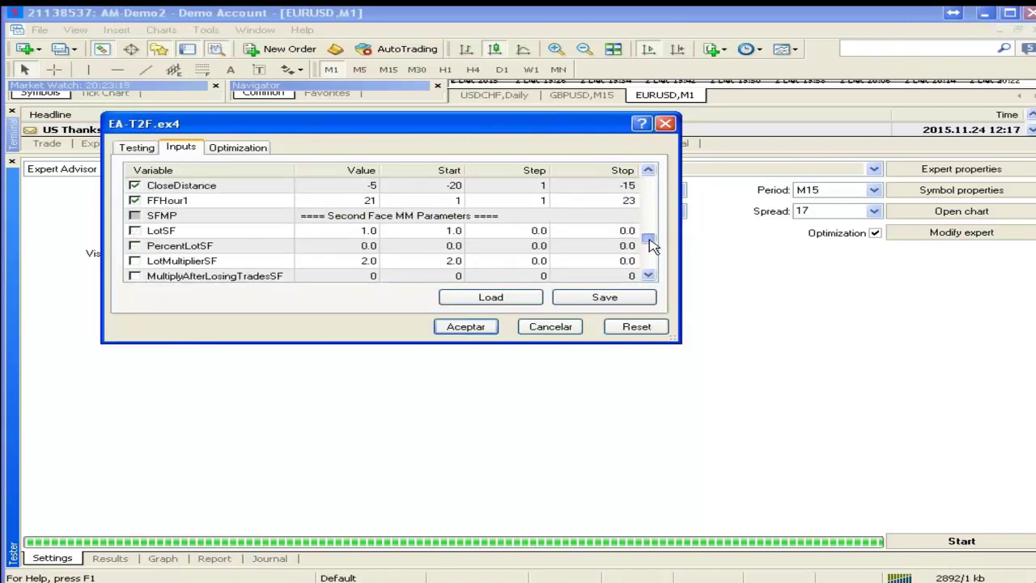
{"action": "left_click", "coordinate": [137, 152]}
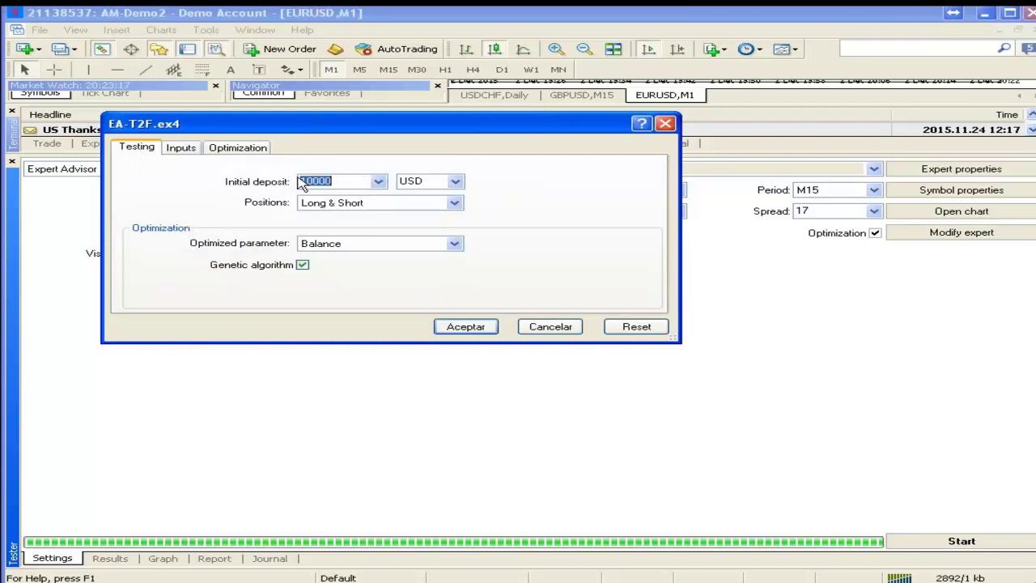
{"action": "left_click", "coordinate": [182, 149]}
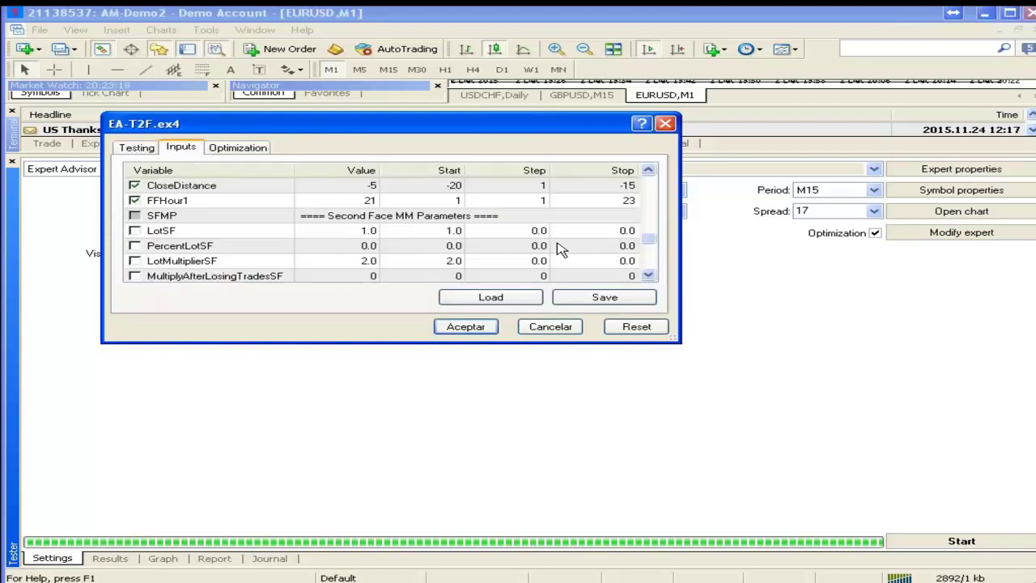
{"action": "left_click_drag", "start_coordinate": [648, 239], "coordinate": [650, 225]}
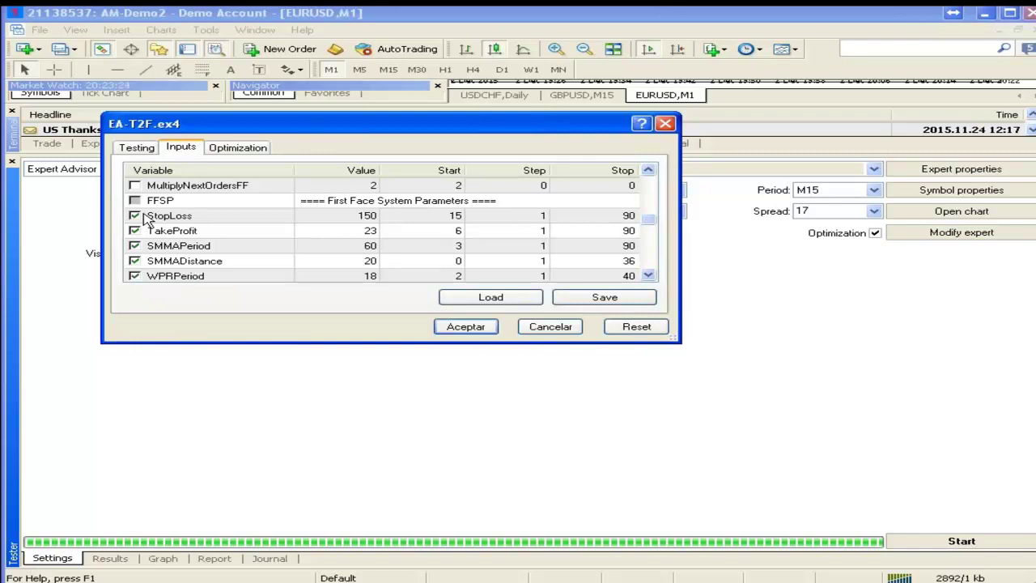
{"action": "left_click", "coordinate": [443, 328]}
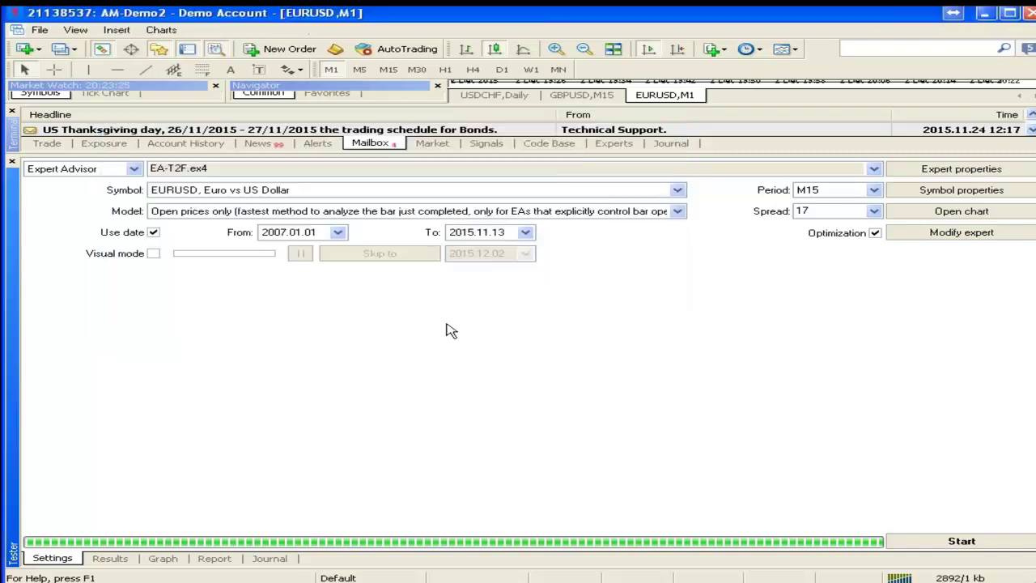
{"action": "left_click", "coordinate": [910, 542]}
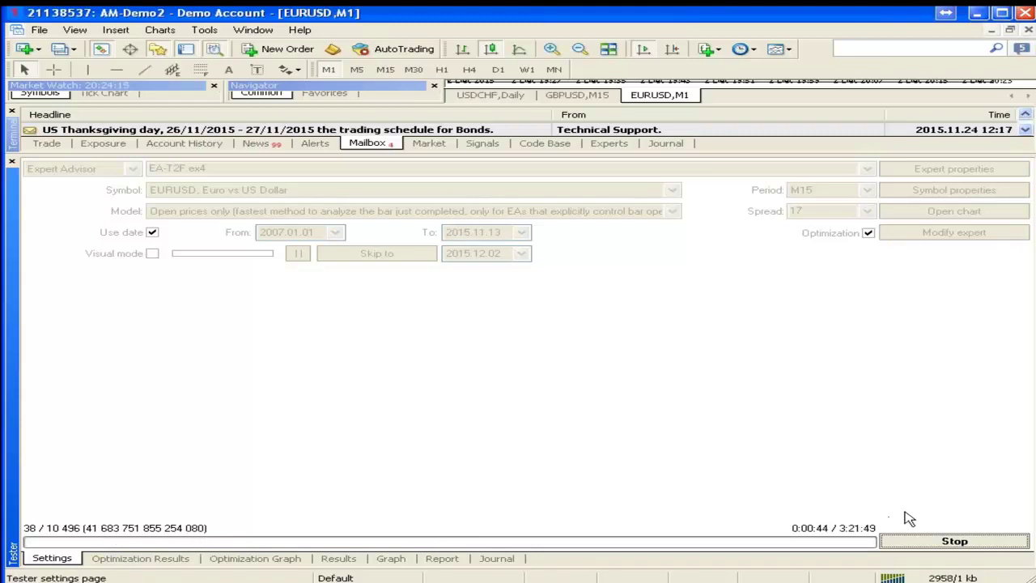
Stop the running optimization and rerun it with the genetic algorithm disabled.
{"action": "left_click", "coordinate": [911, 542]}
{"action": "left_click", "coordinate": [923, 169]}
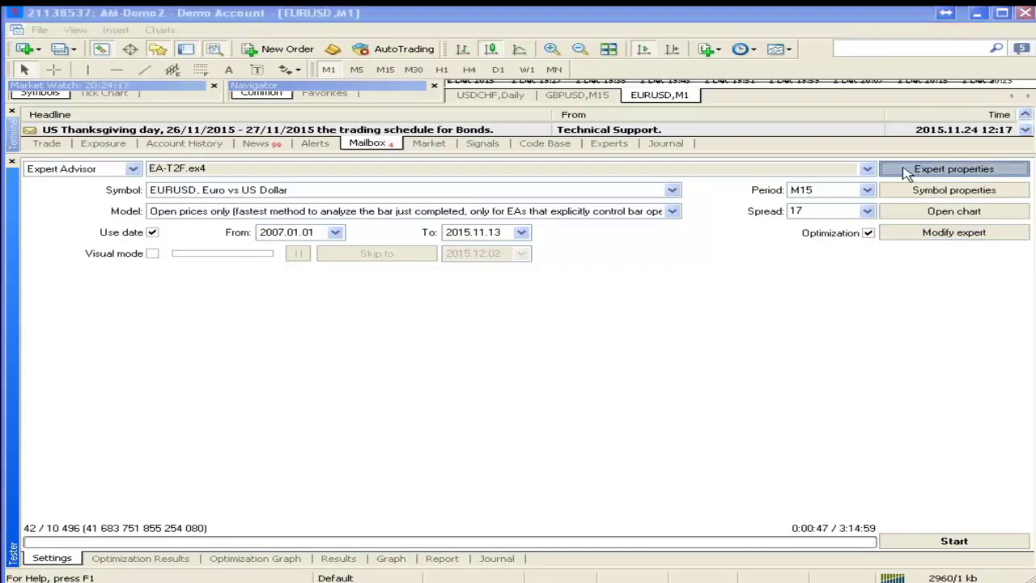
{"action": "left_click", "coordinate": [134, 147]}
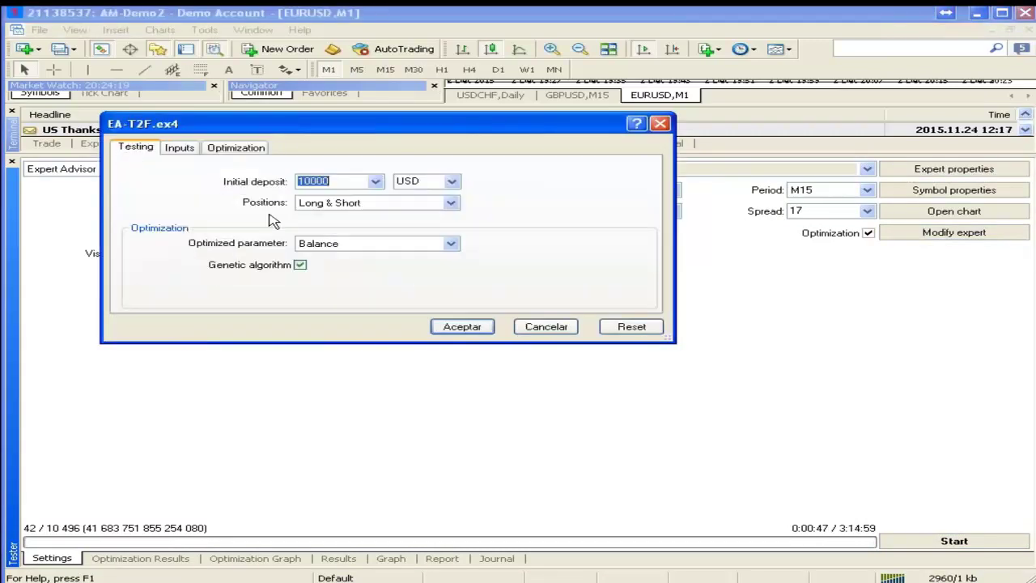
{"action": "left_click", "coordinate": [301, 264]}
{"action": "left_click", "coordinate": [462, 327]}
{"action": "left_click", "coordinate": [926, 542]}
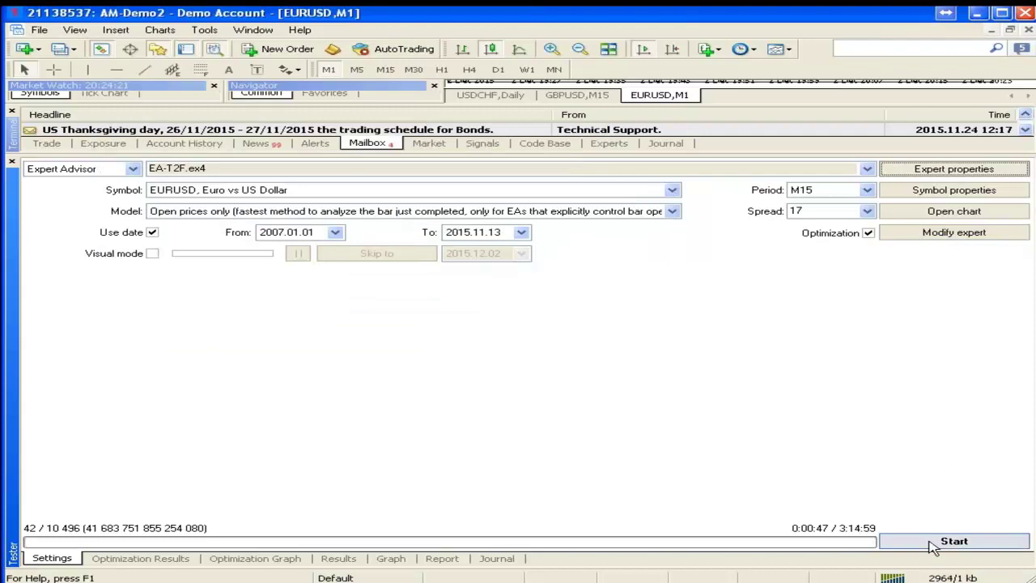
Check the optimization results and pass progress of the non-genetic run, and stop it.
{"action": "left_click", "coordinate": [146, 559]}
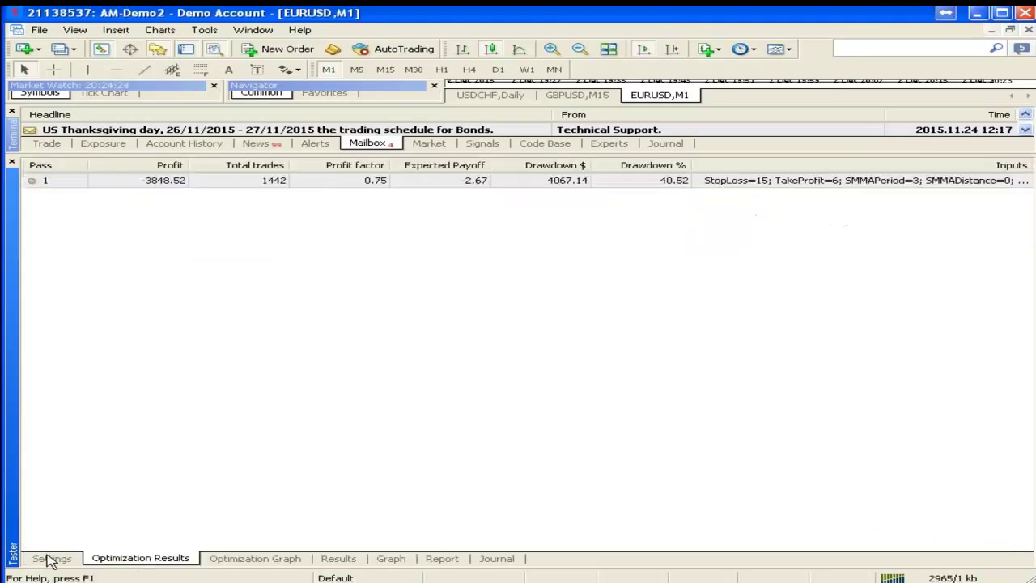
{"action": "left_click", "coordinate": [49, 560]}
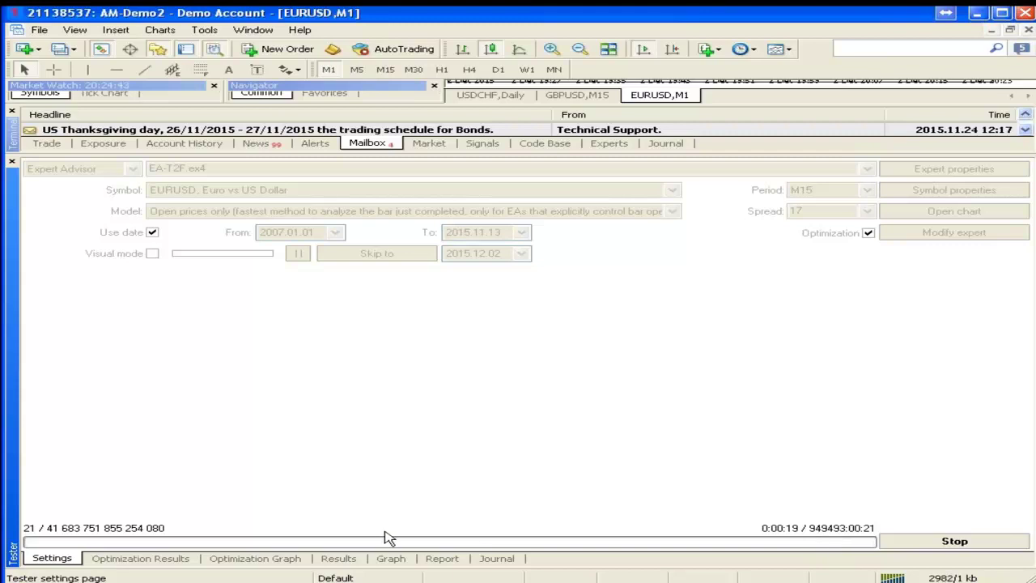
{"action": "left_click", "coordinate": [894, 542]}
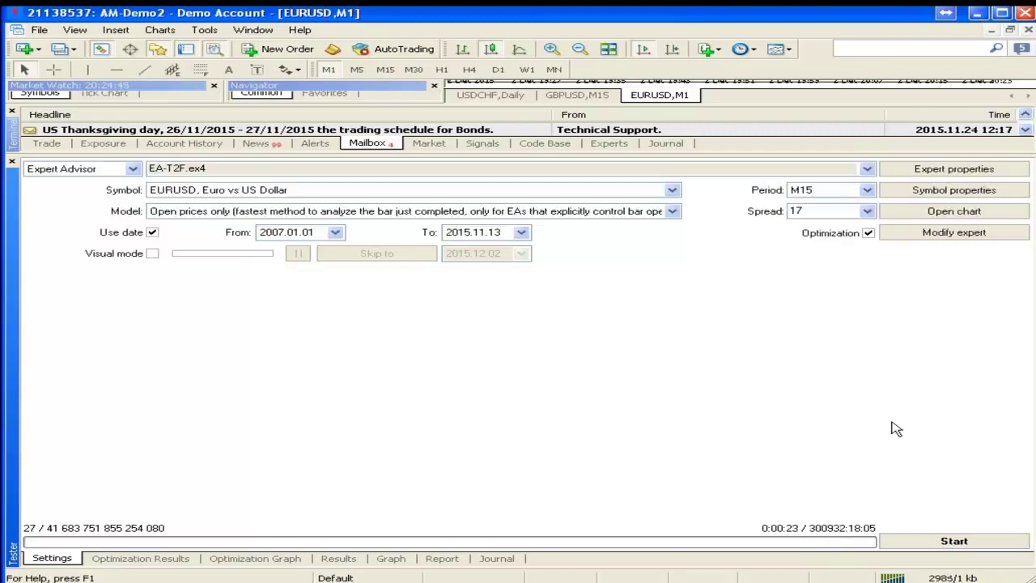
Review the start, step and stop ranges of the First Face system parameters and accept the expert's properties.
{"action": "left_click", "coordinate": [895, 173]}
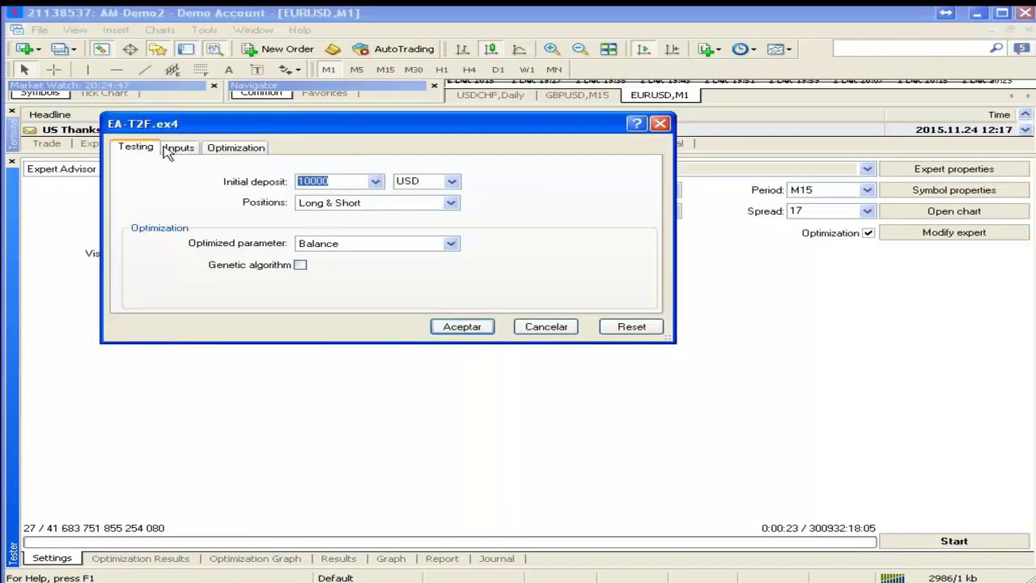
{"action": "left_click", "coordinate": [170, 148]}
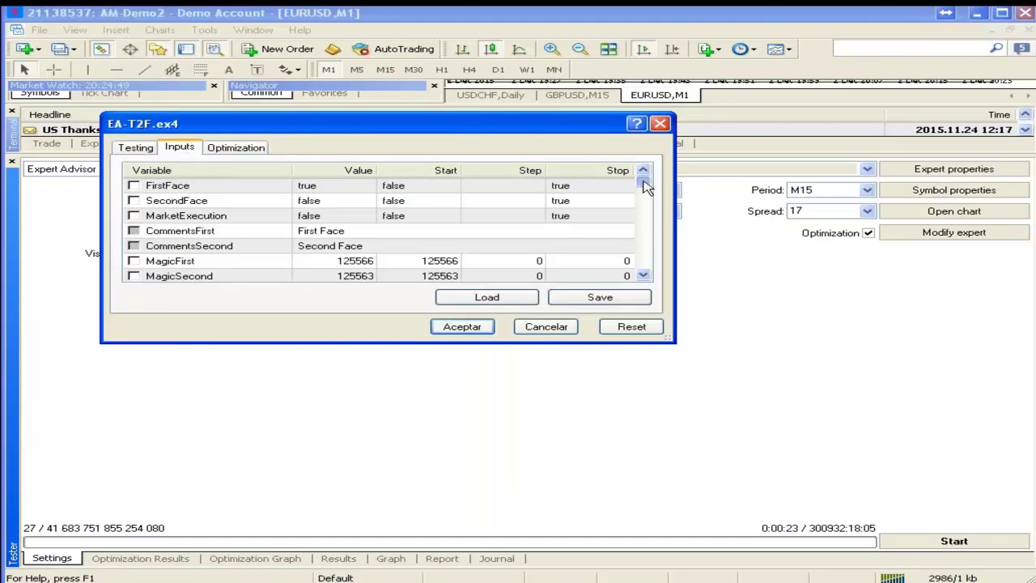
{"action": "left_click_drag", "start_coordinate": [644, 185], "coordinate": [655, 234]}
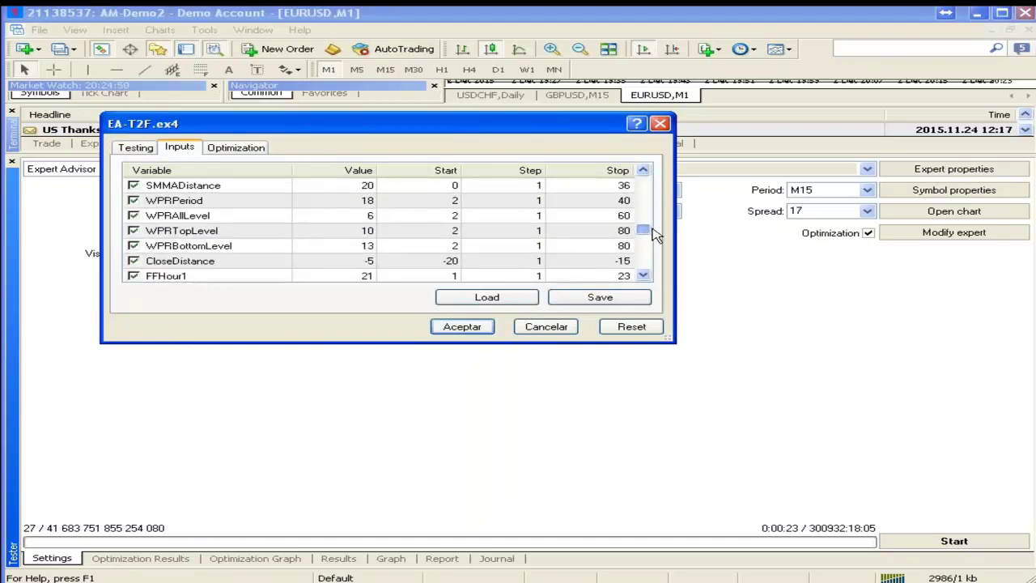
{"action": "double_click", "coordinate": [454, 187]}
{"action": "left_click_drag", "start_coordinate": [642, 232], "coordinate": [642, 221]}
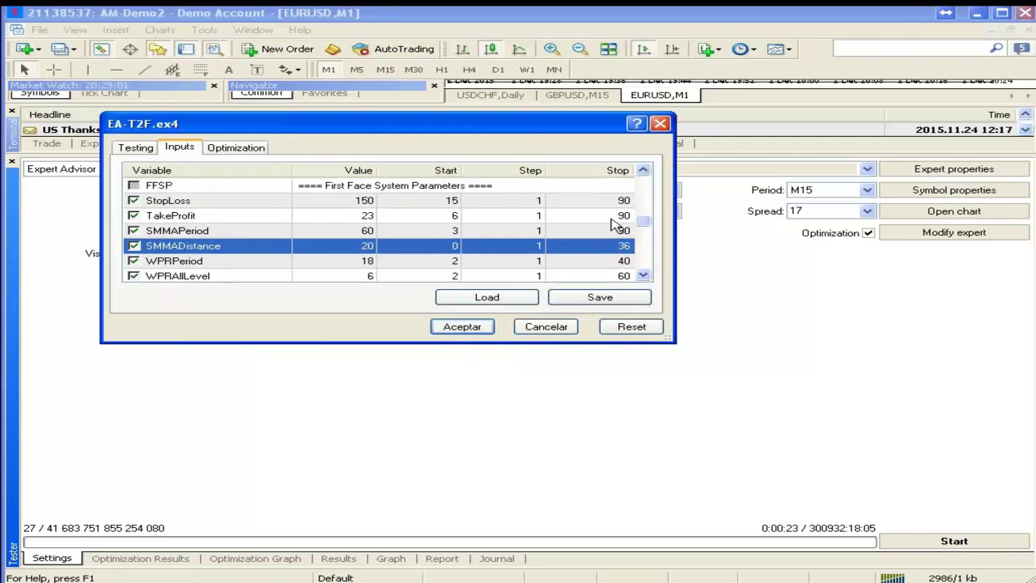
{"action": "left_click", "coordinate": [461, 326]}
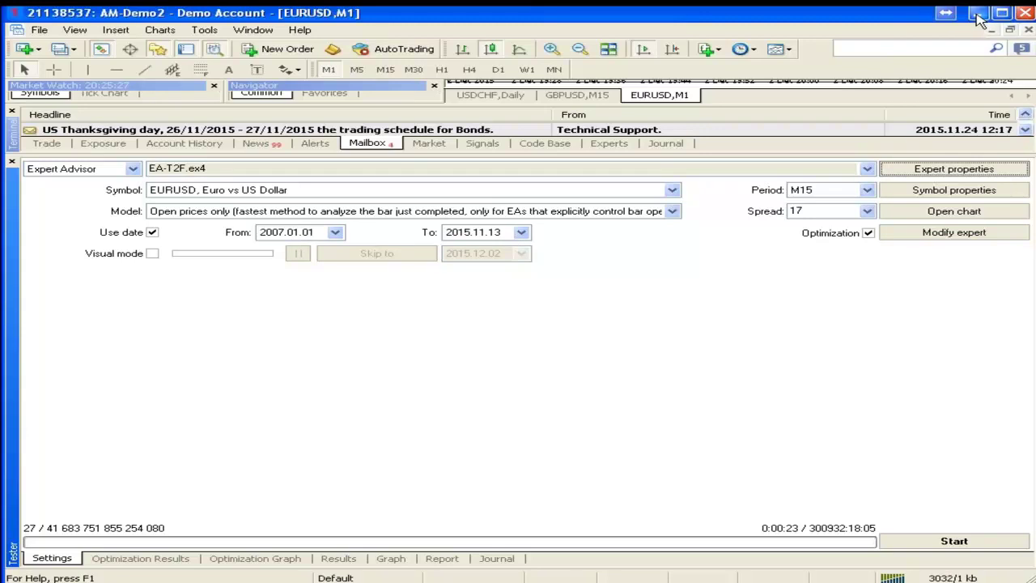
Compare the number of bars in the backtest report with the optimization pass count in the tester settings.
{"action": "left_click", "coordinate": [438, 562]}
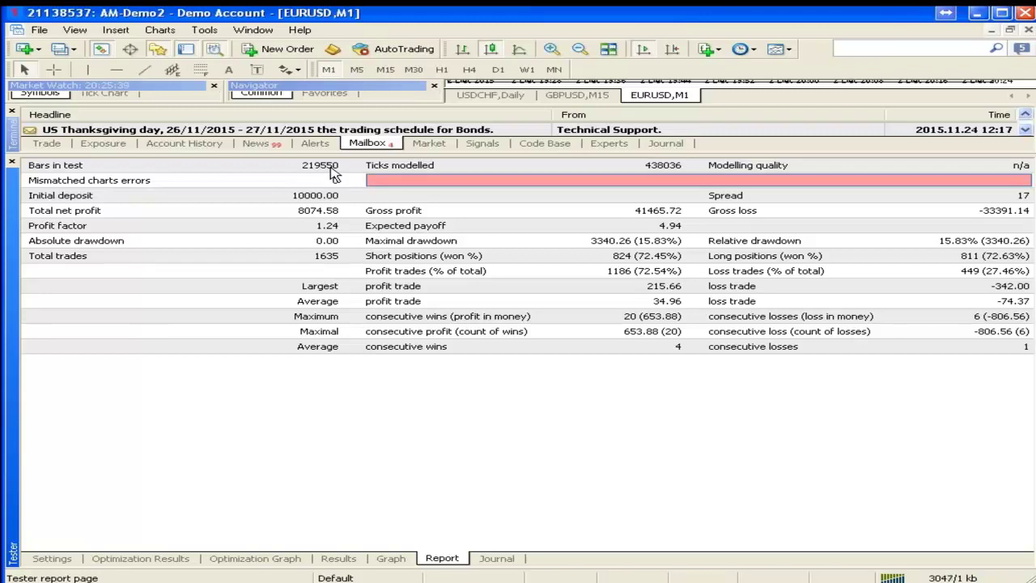
{"action": "left_click", "coordinate": [57, 560]}
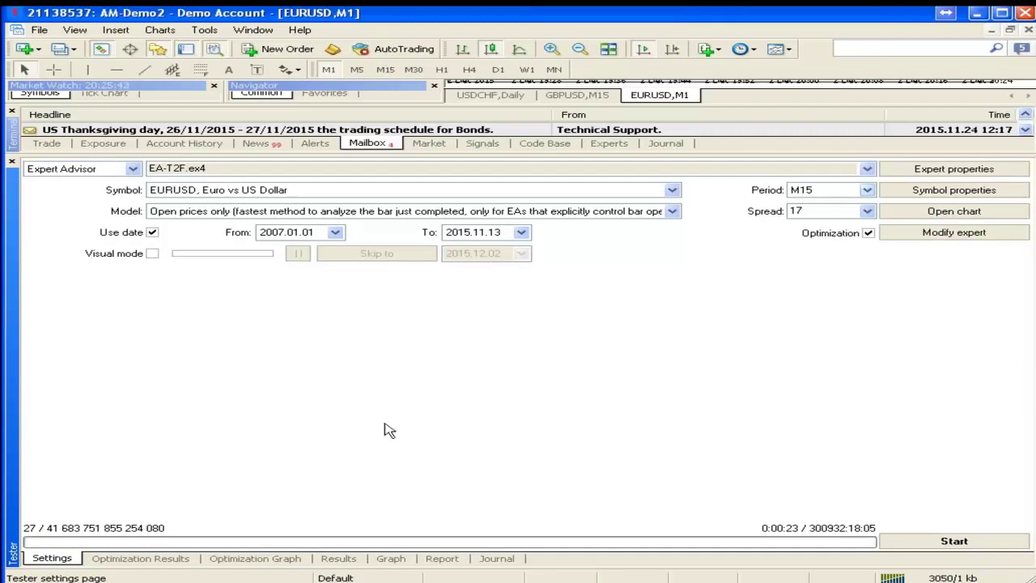
{"action": "left_click", "coordinate": [442, 558]}
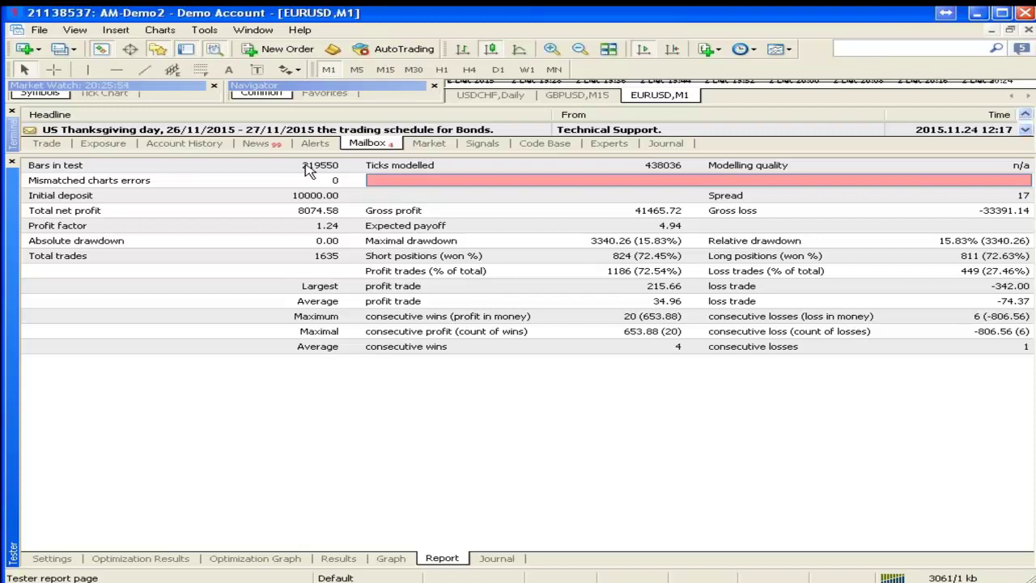
{"action": "left_click", "coordinate": [104, 560]}
{"action": "left_click", "coordinate": [52, 558]}
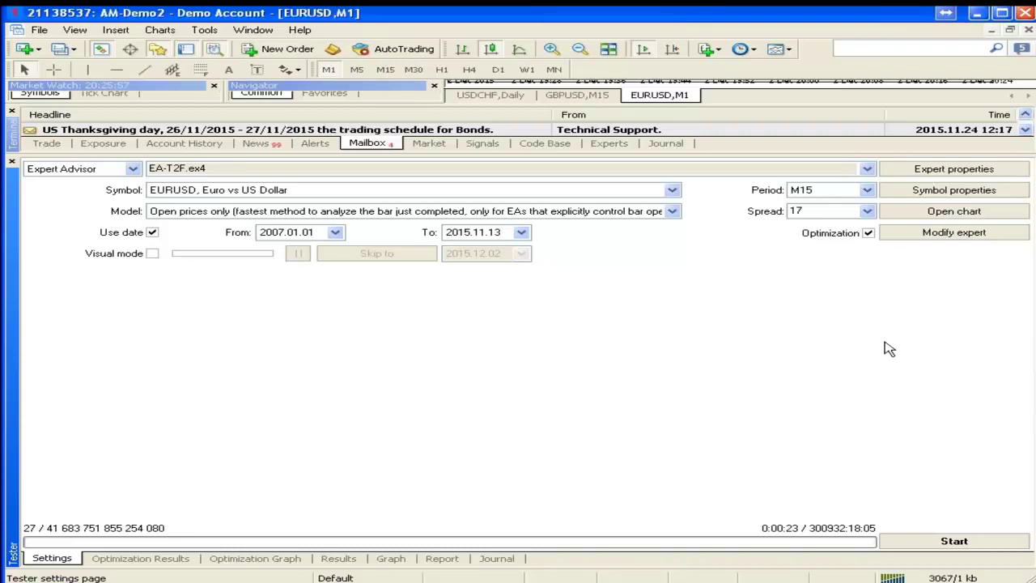
Enable the genetic algorithm in the expert's testing properties and start the optimization.
{"action": "left_click", "coordinate": [883, 168]}
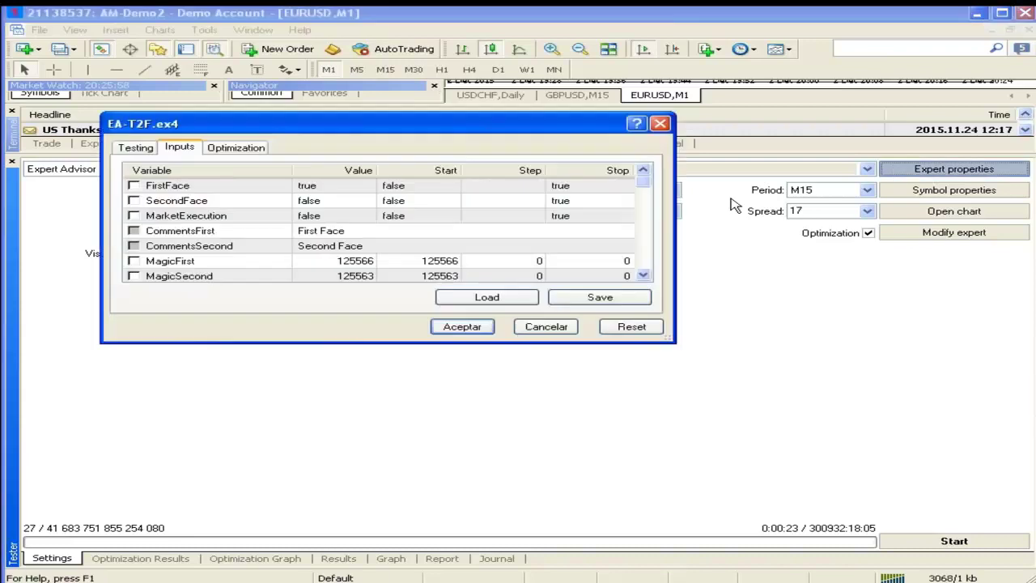
{"action": "left_click", "coordinate": [127, 152]}
{"action": "left_click", "coordinate": [301, 268]}
{"action": "left_click", "coordinate": [458, 328]}
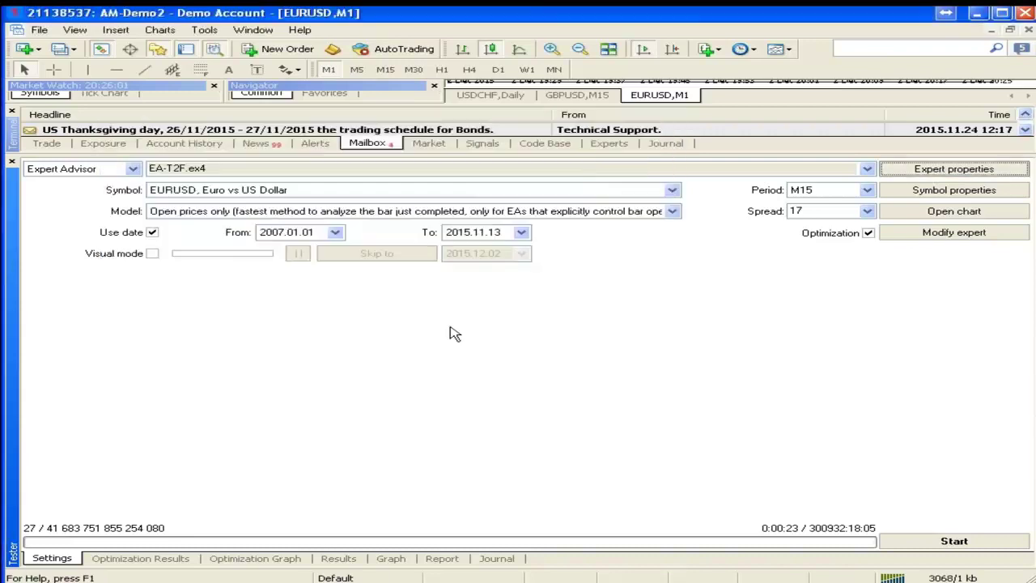
{"action": "left_click", "coordinate": [894, 543]}
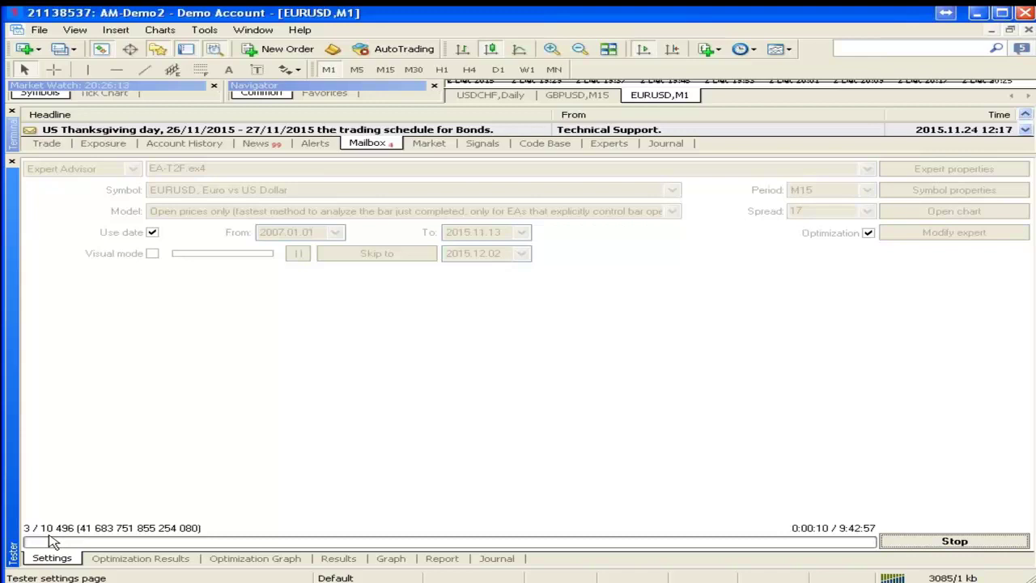
Check the backtest report and the optimization's progress, and minimize the trading terminal.
{"action": "left_click", "coordinate": [441, 559]}
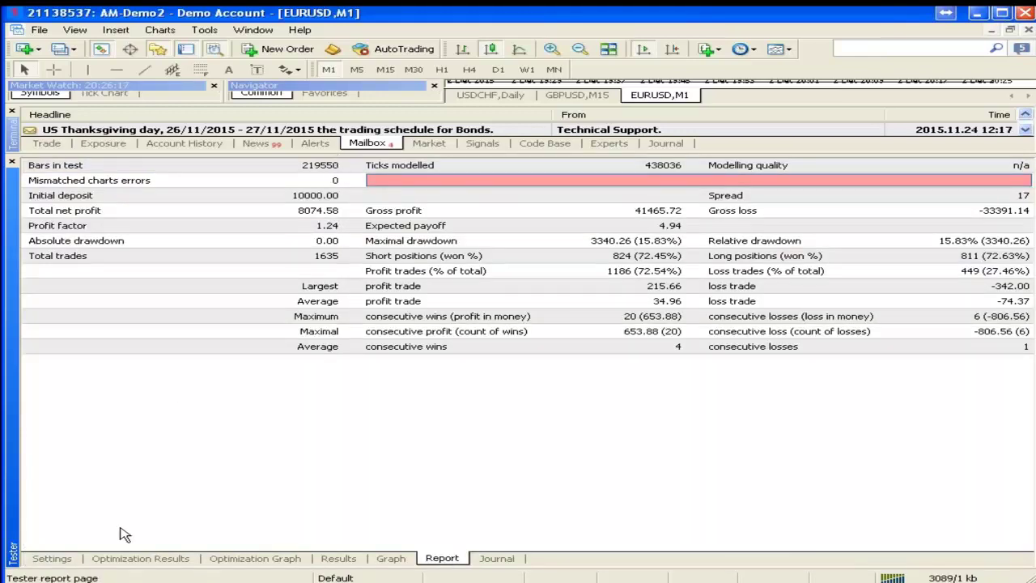
{"action": "left_click", "coordinate": [50, 562]}
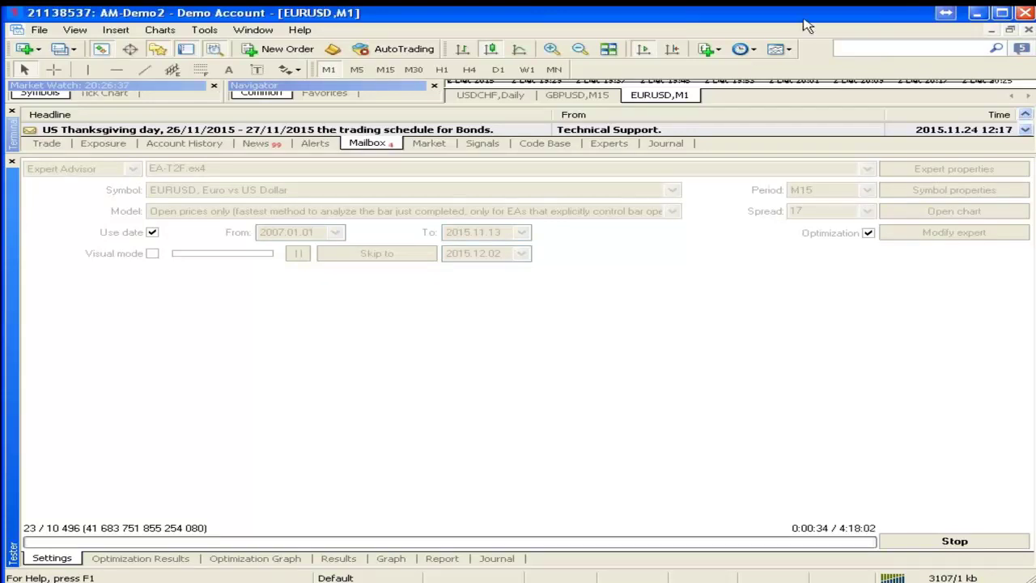
{"action": "mouse_move", "coordinate": [803, 19]}
{"action": "left_mouse_down"}
{"action": "mouse_move", "coordinate": [765, 32]}
{"action": "mouse_move", "coordinate": [0, 36]}
{"action": "mouse_move", "coordinate": [837, 28]}
{"action": "mouse_move", "coordinate": [806, 24]}
{"action": "left_mouse_up"}
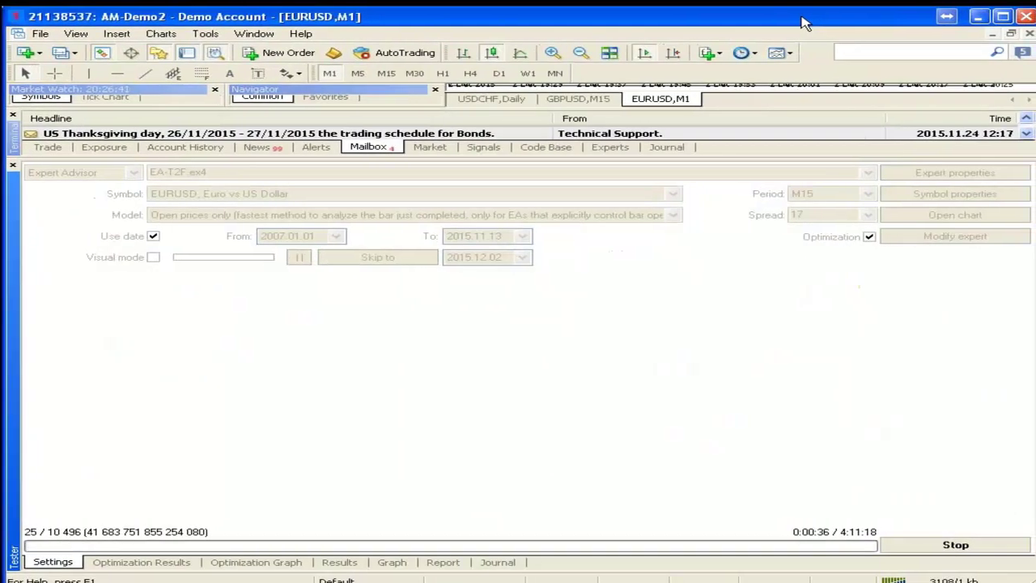
{"action": "left_click", "coordinate": [977, 16]}
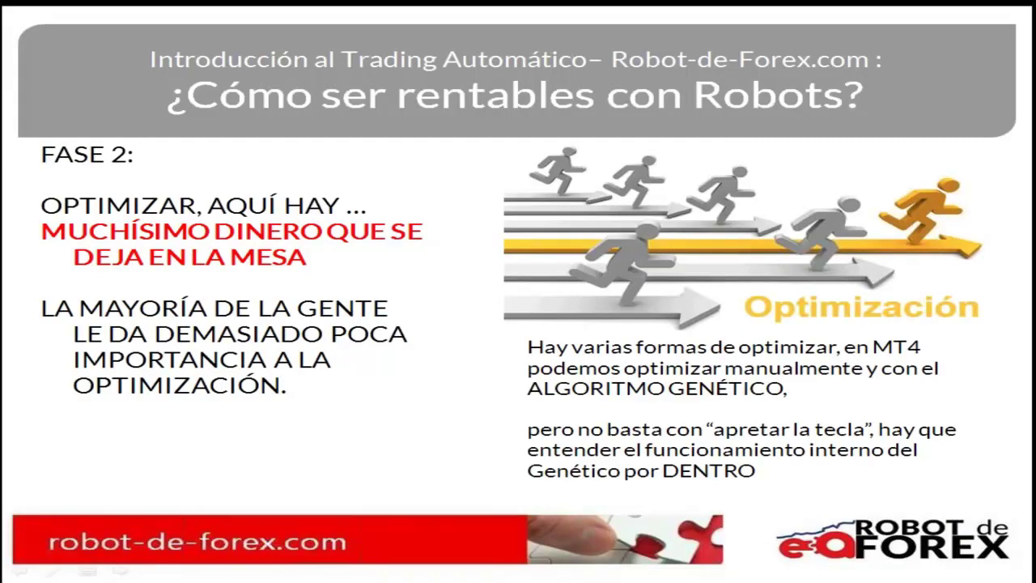
{"action": "left_click_drag", "start_coordinate": [154, 333], "coordinate": [387, 332]}
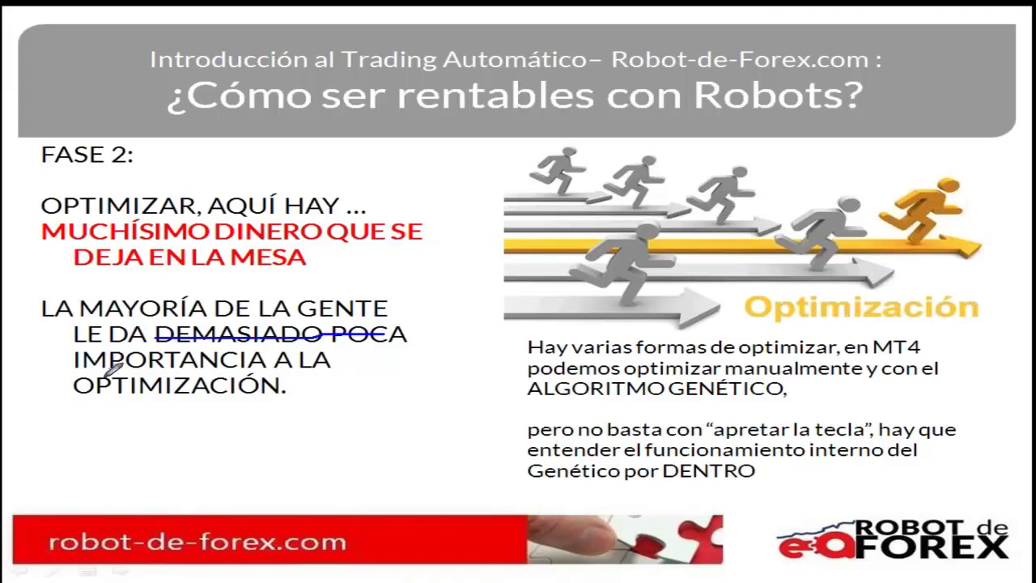
{"action": "left_click_drag", "start_coordinate": [123, 375], "coordinate": [322, 375]}
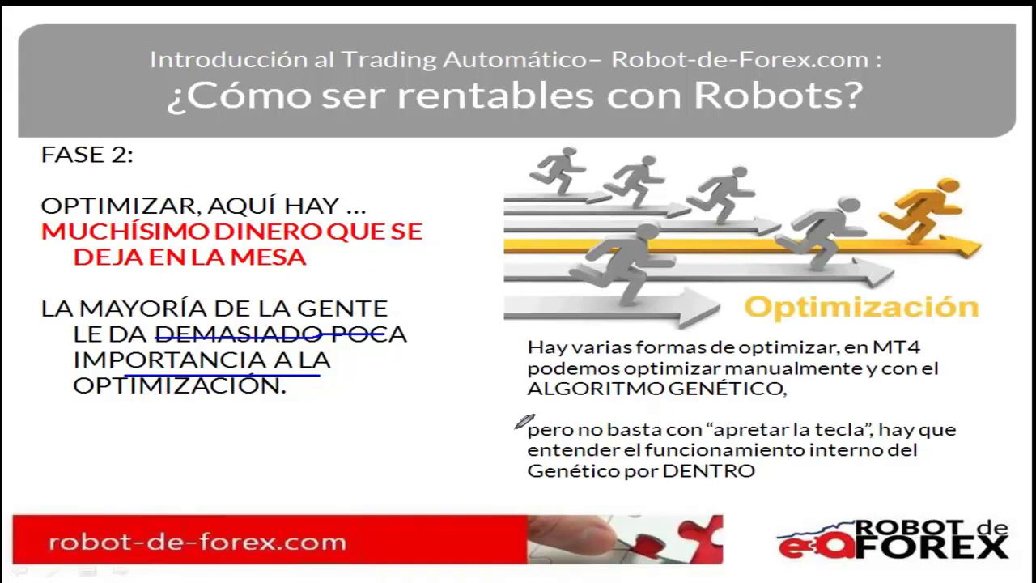
{"action": "left_click_drag", "start_coordinate": [510, 420], "coordinate": [507, 443]}
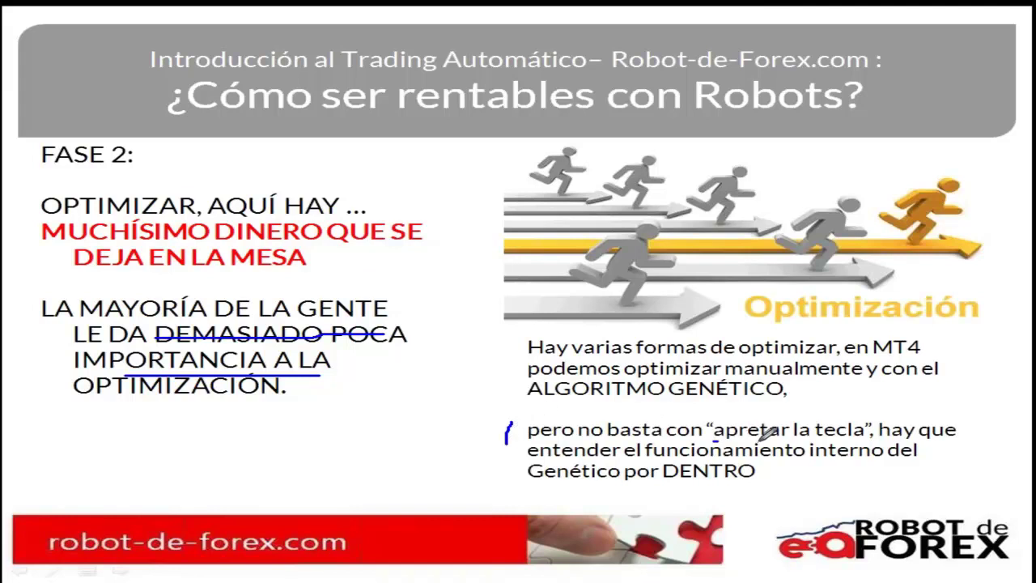